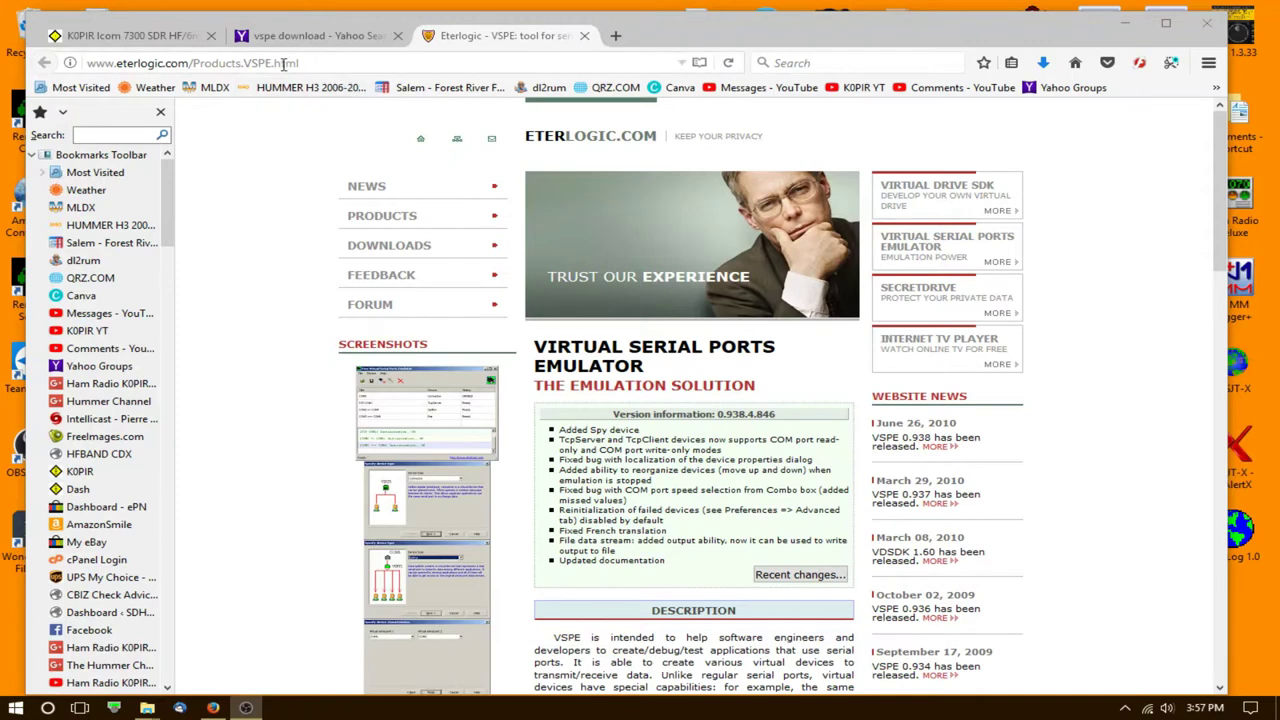
Step: Download SetupVSPE.zip from the Virtual Serial Ports Emulator product page, choosing to save the file
scroll(440, 377, "down", 3)
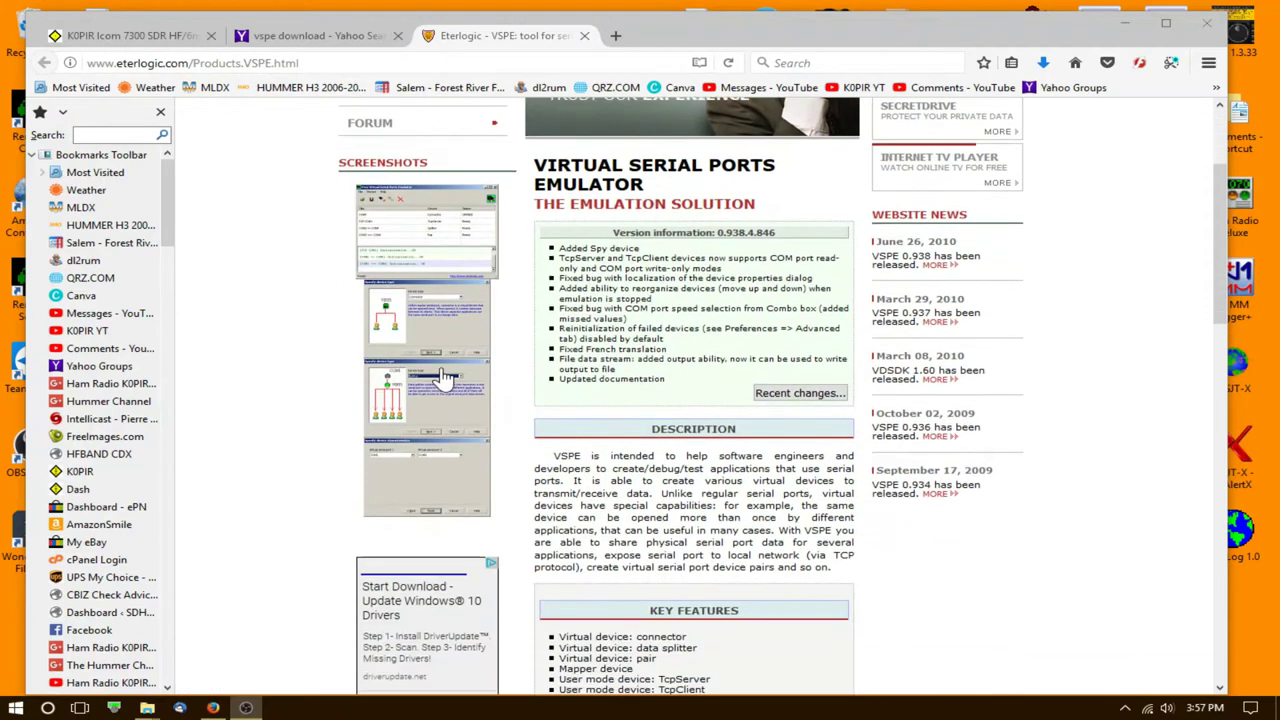
scroll(700, 297, "down", 3)
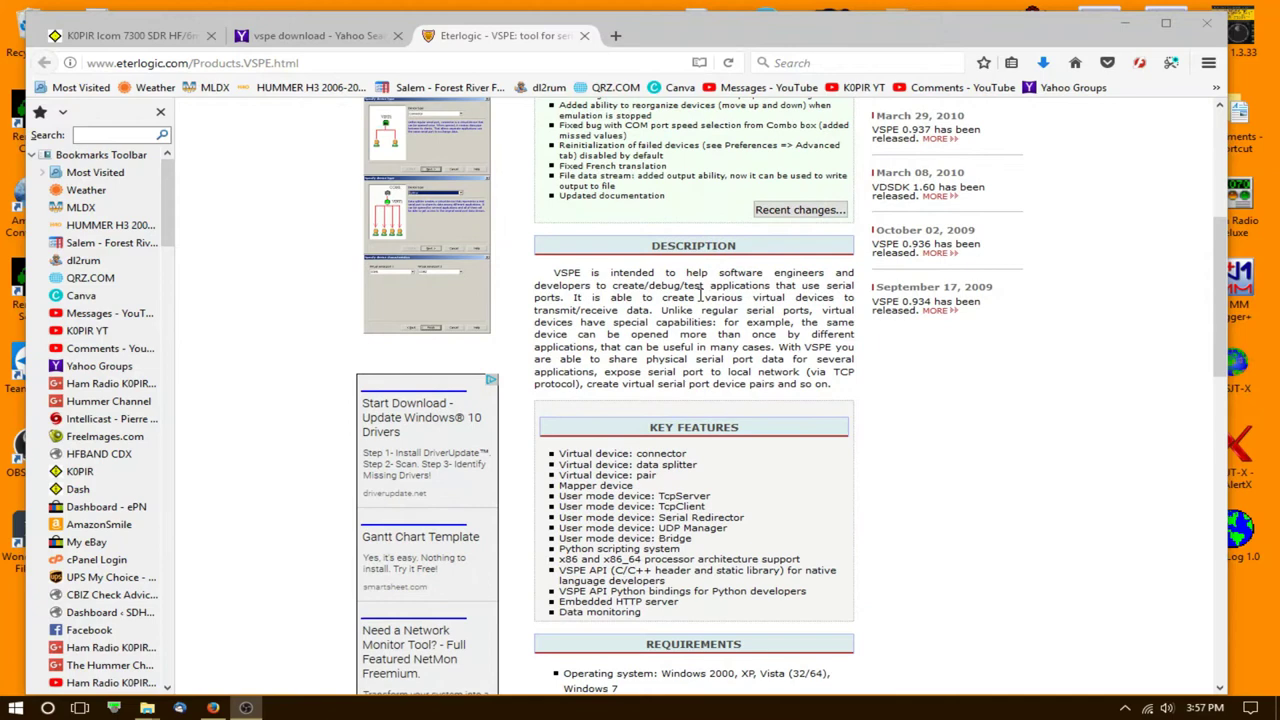
scroll(700, 297, "down", 3)
scroll(706, 305, "down", 2)
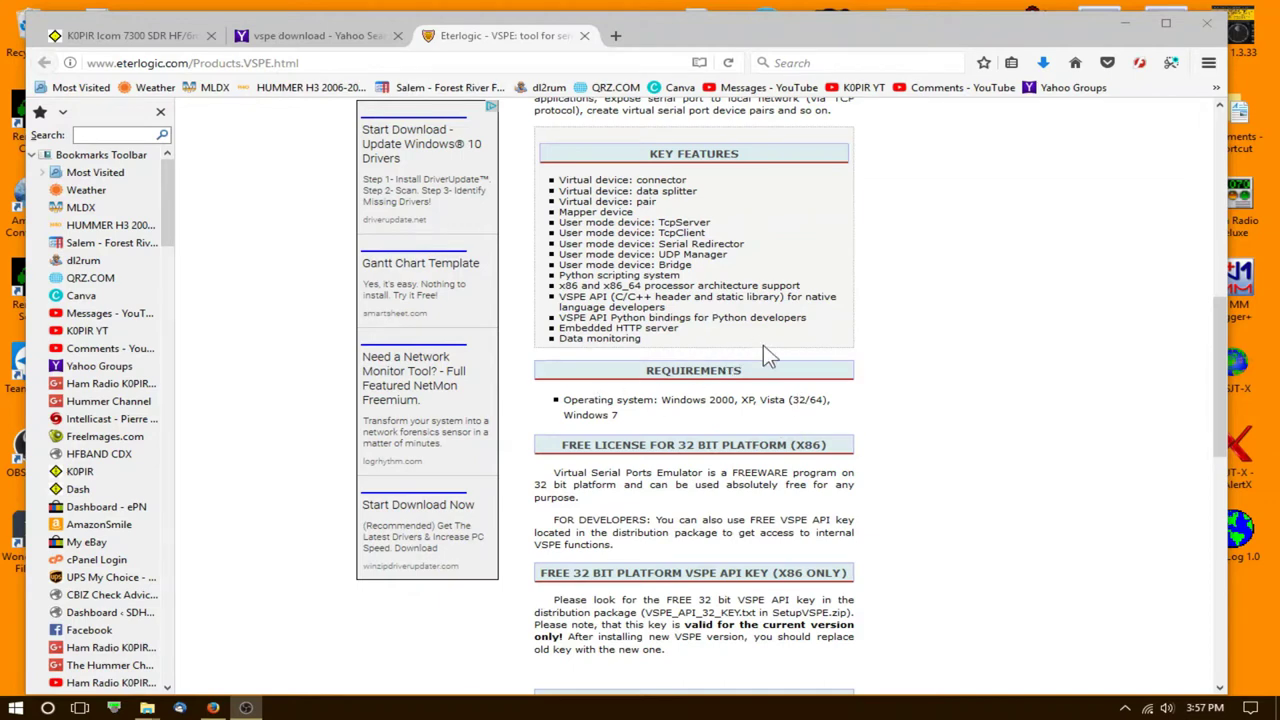
scroll(763, 350, "down", 3)
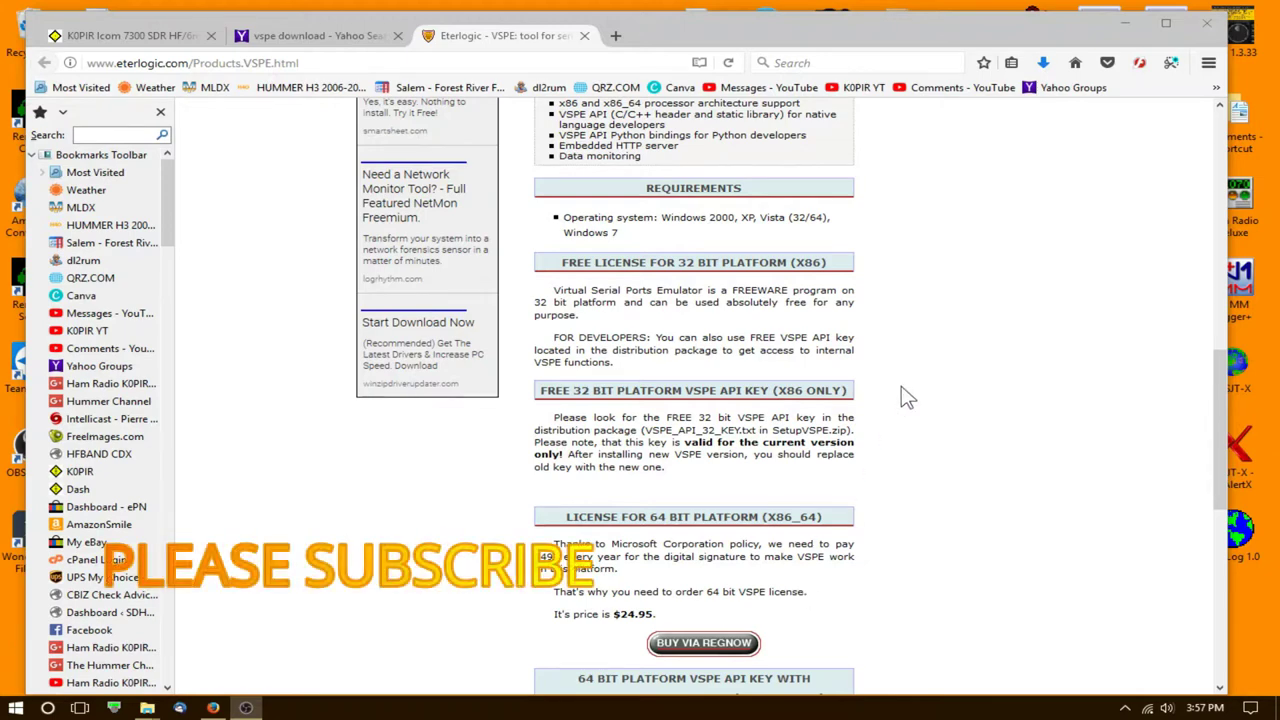
scroll(906, 396, "down", 2)
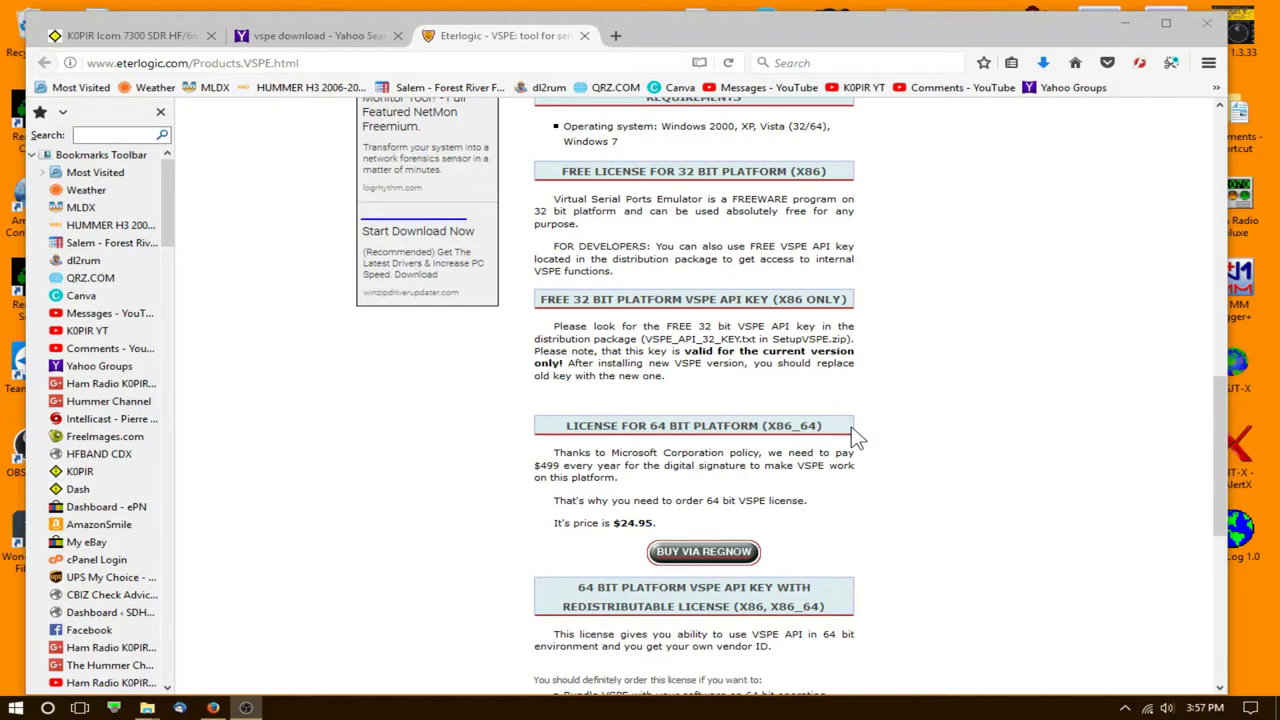
scroll(853, 435, "down", 6)
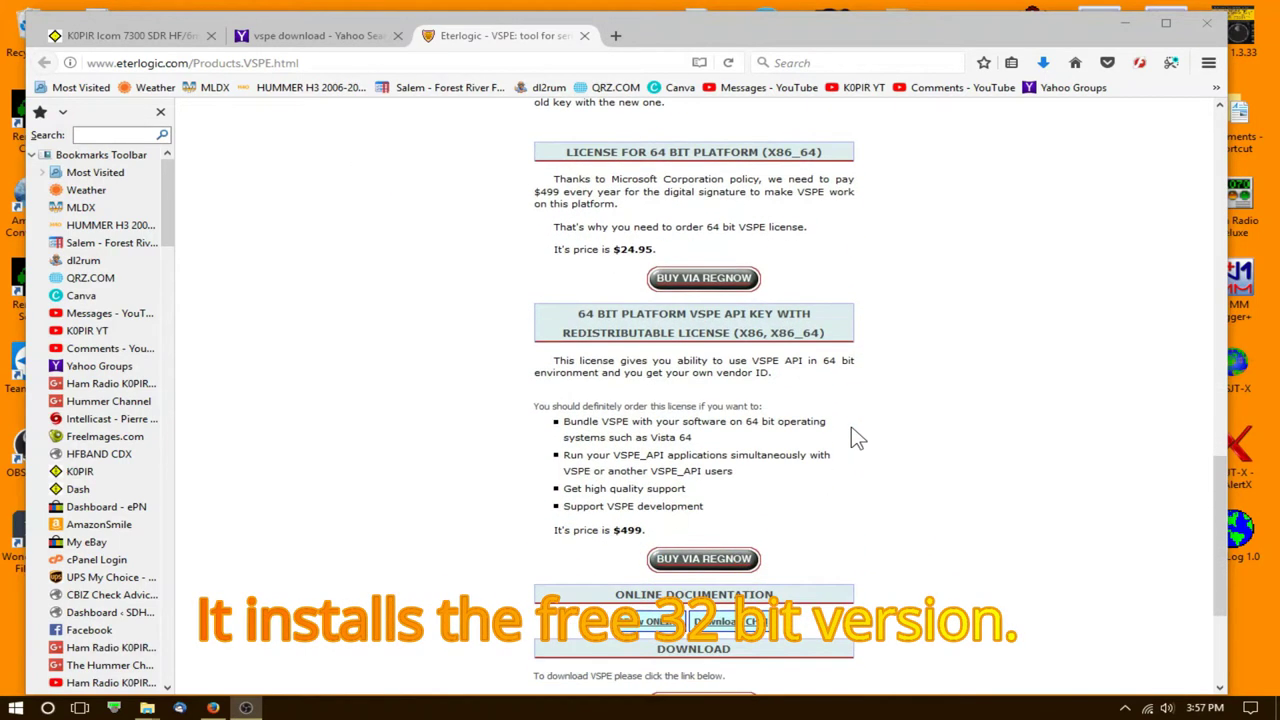
scroll(821, 445, "down", 5)
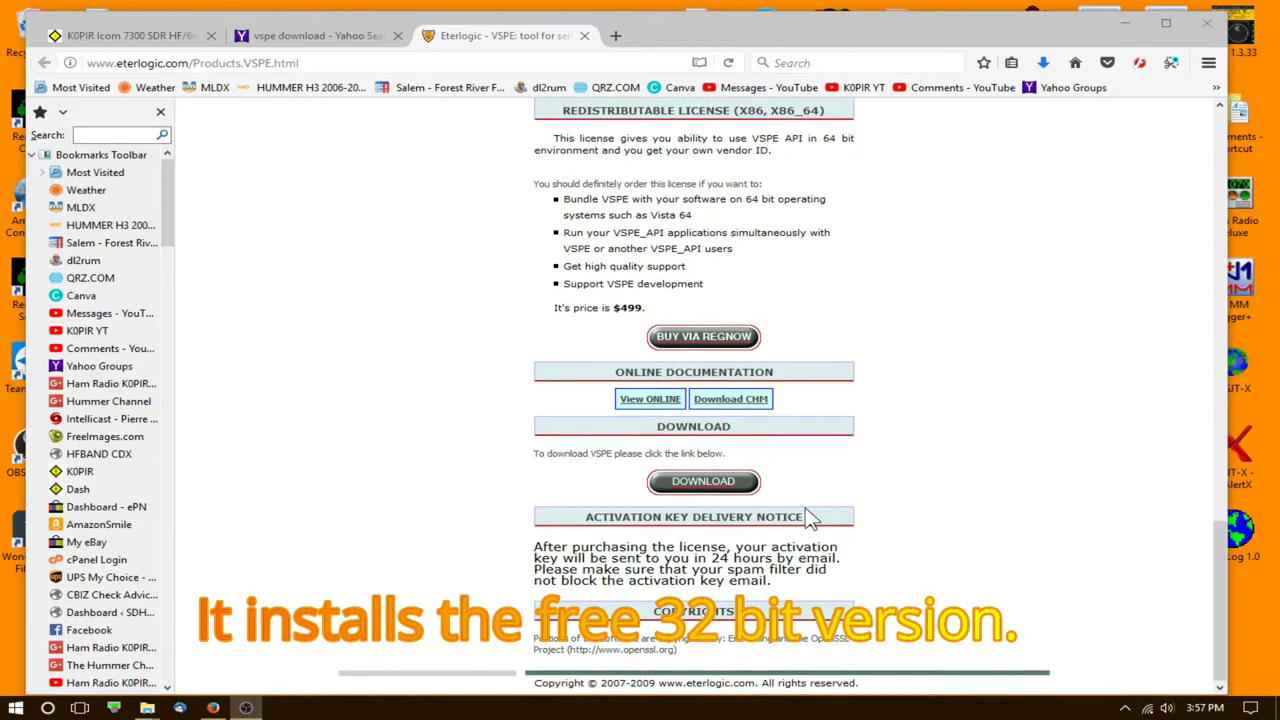
left_click(722, 484)
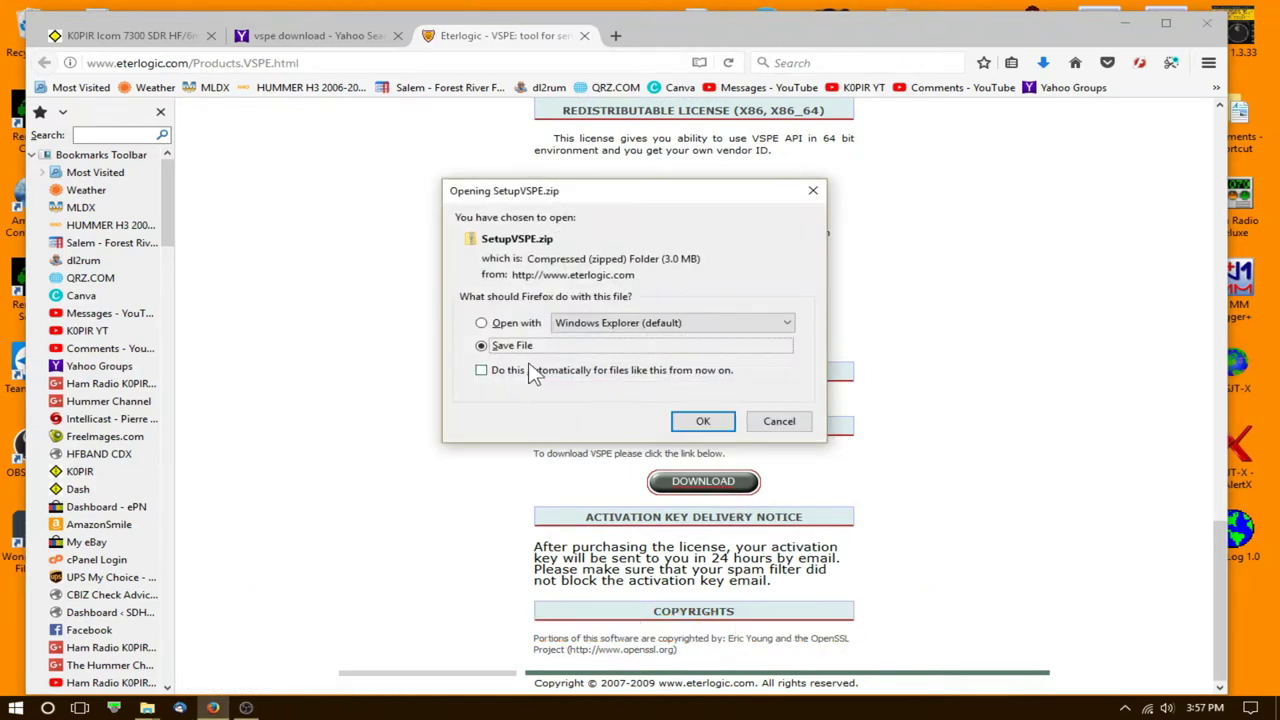
left_click(701, 422)
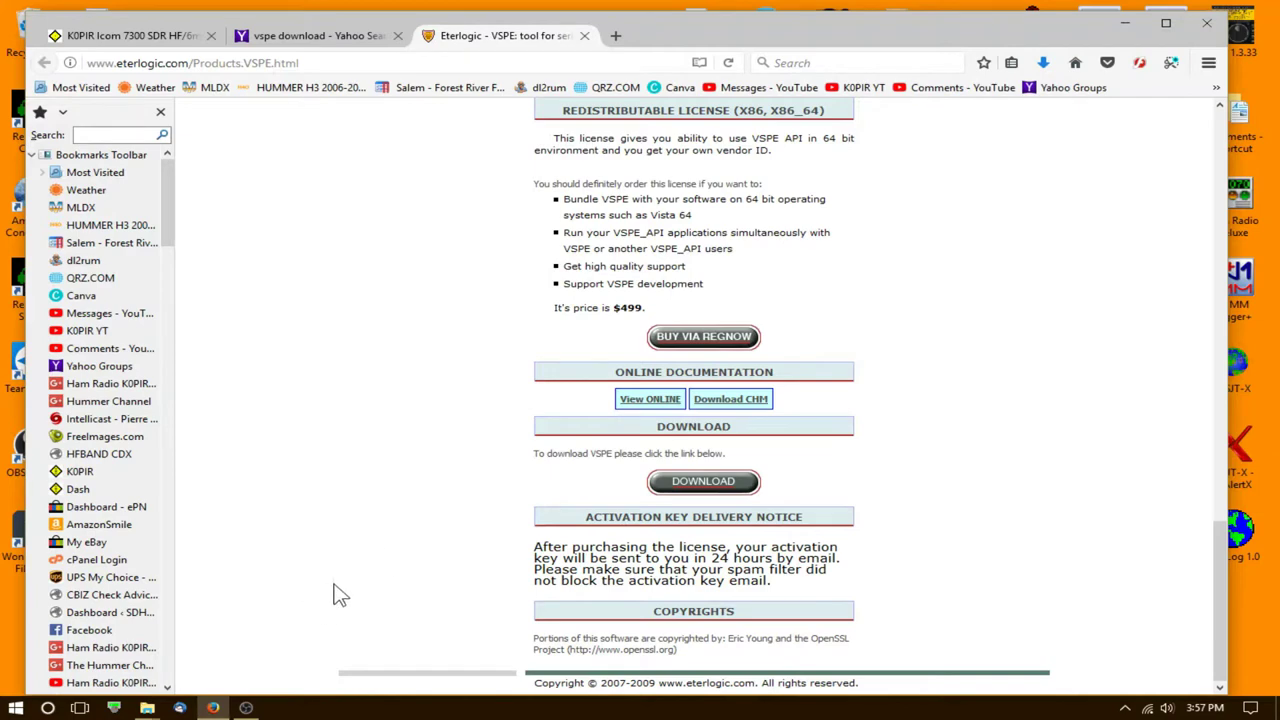
Step: In the Downloads folder, extract SetupVSPE.zip into a SetupVSPE subfolder and show the extracted files
mouse_move(147, 708)
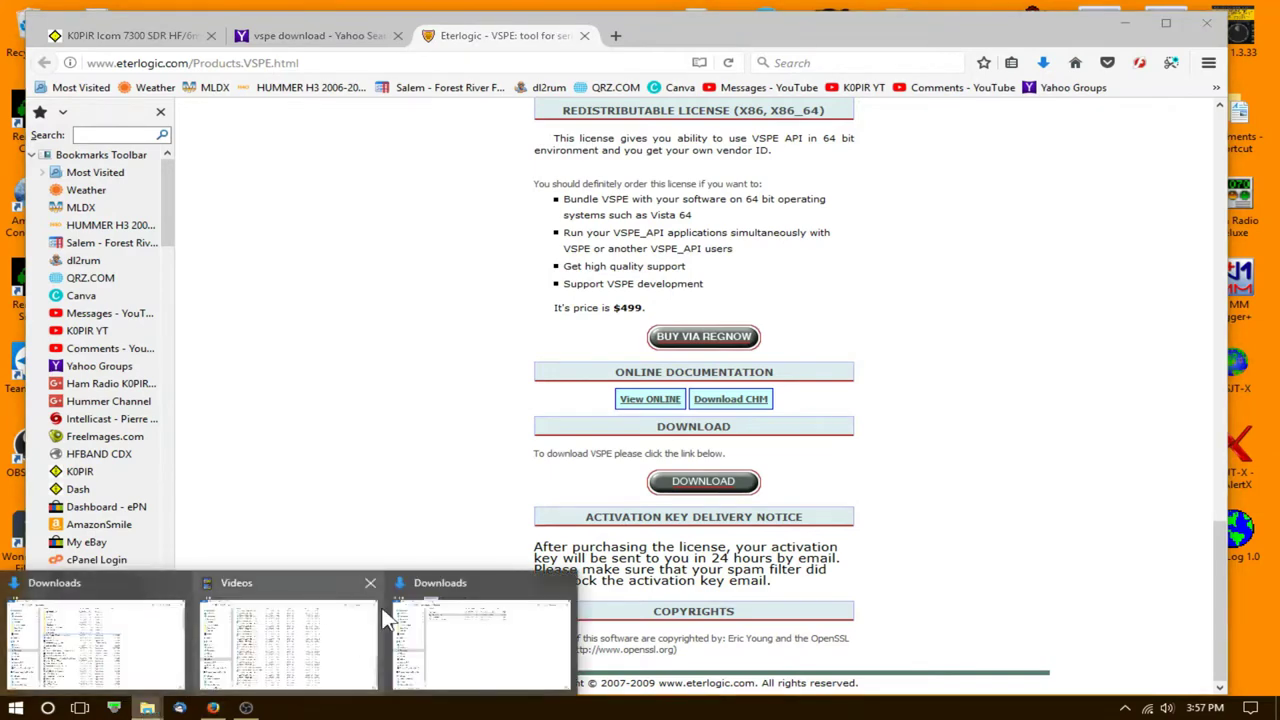
left_click(437, 598)
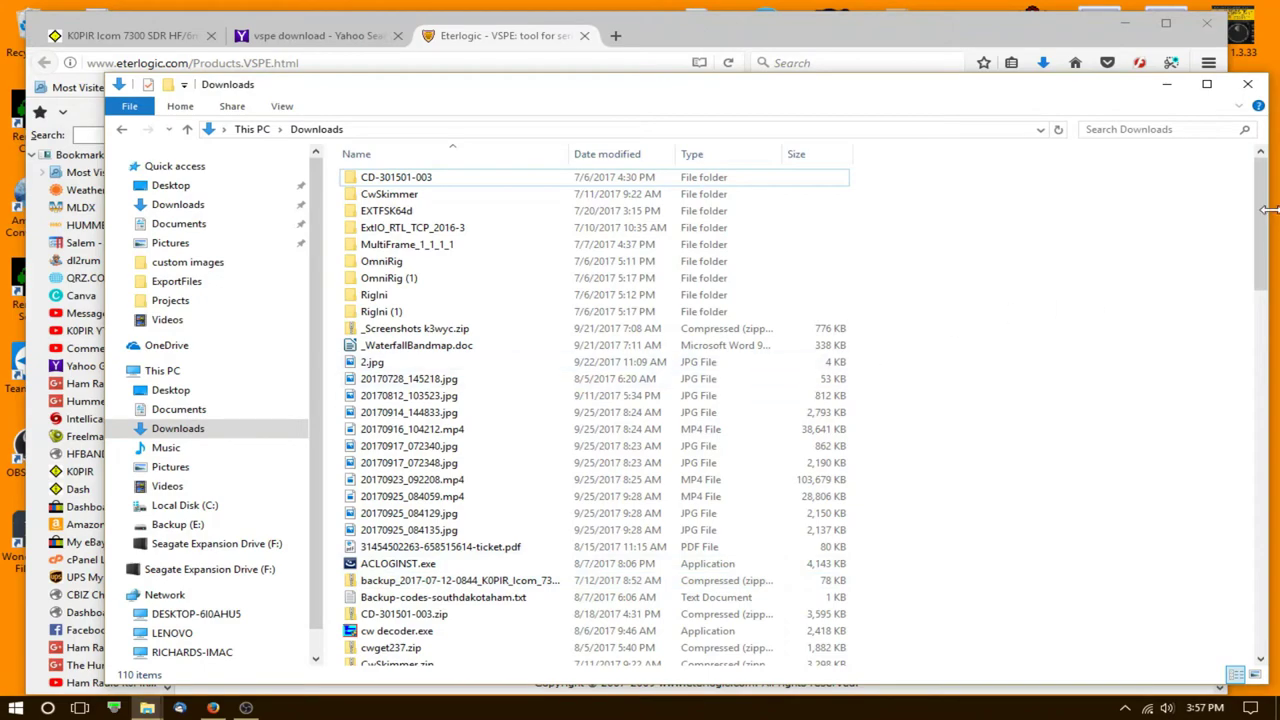
left_click_drag(1261, 212, 1261, 650)
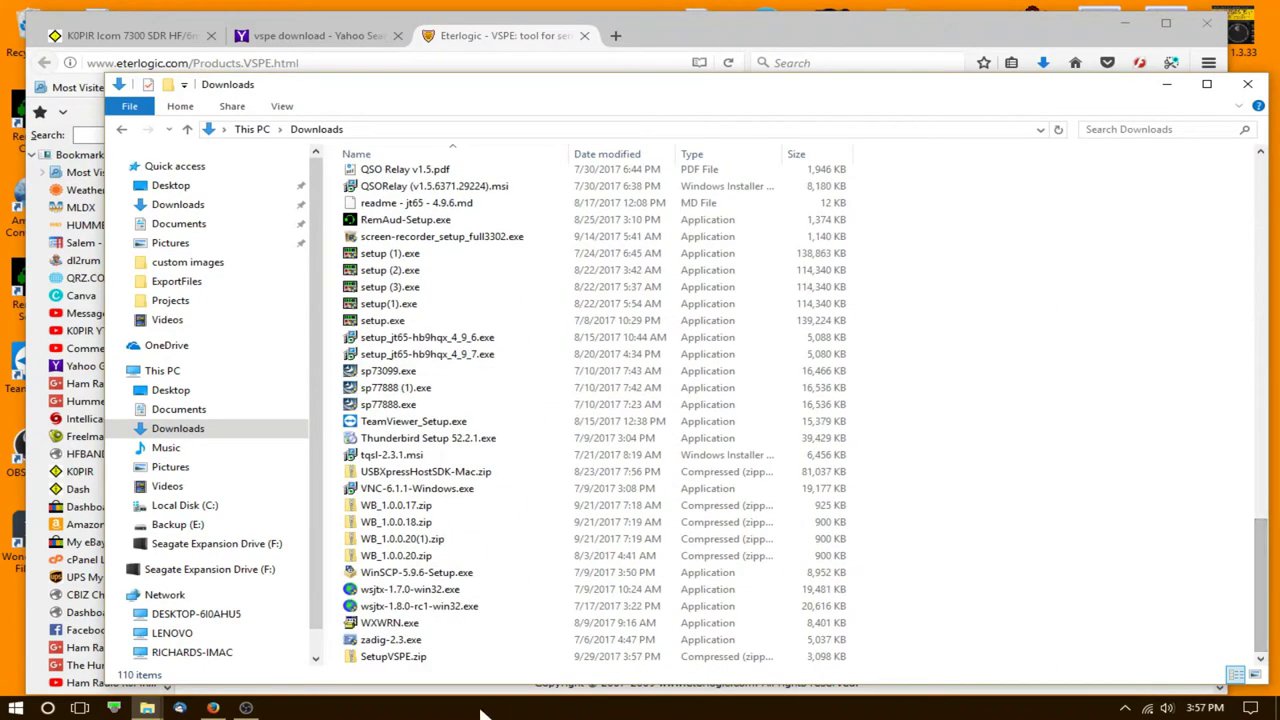
left_click(412, 660)
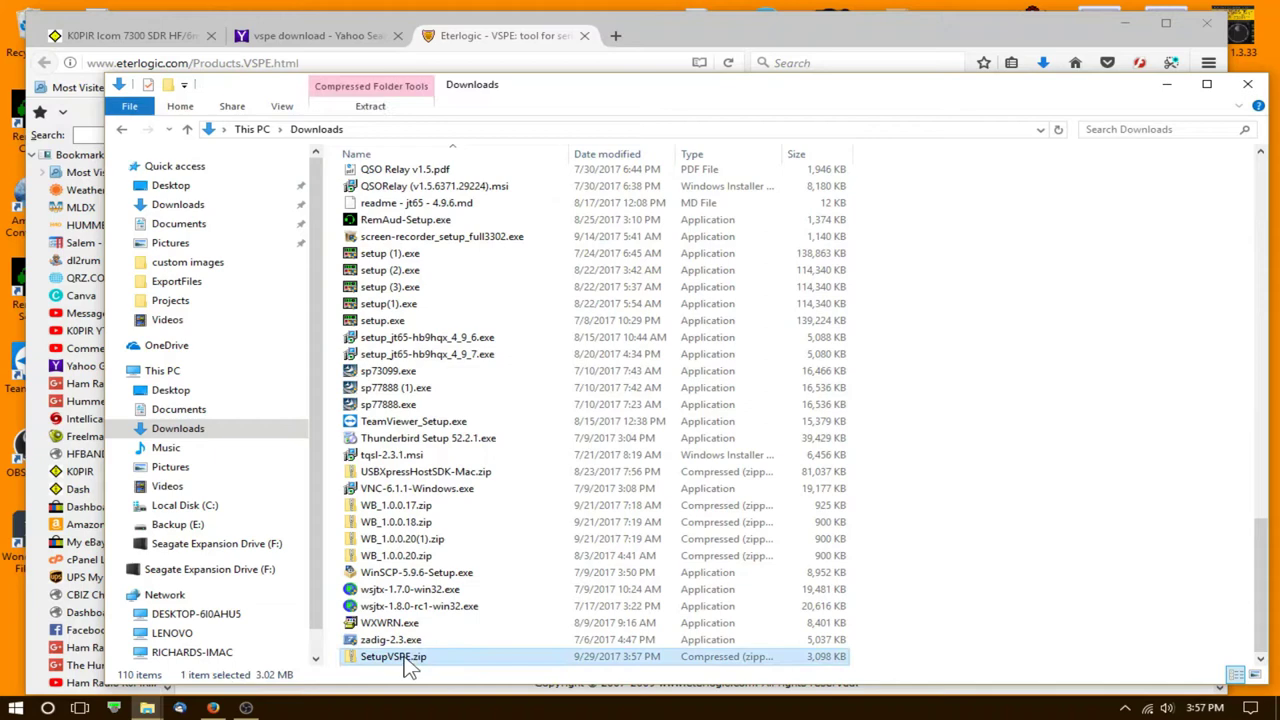
right_click(410, 665)
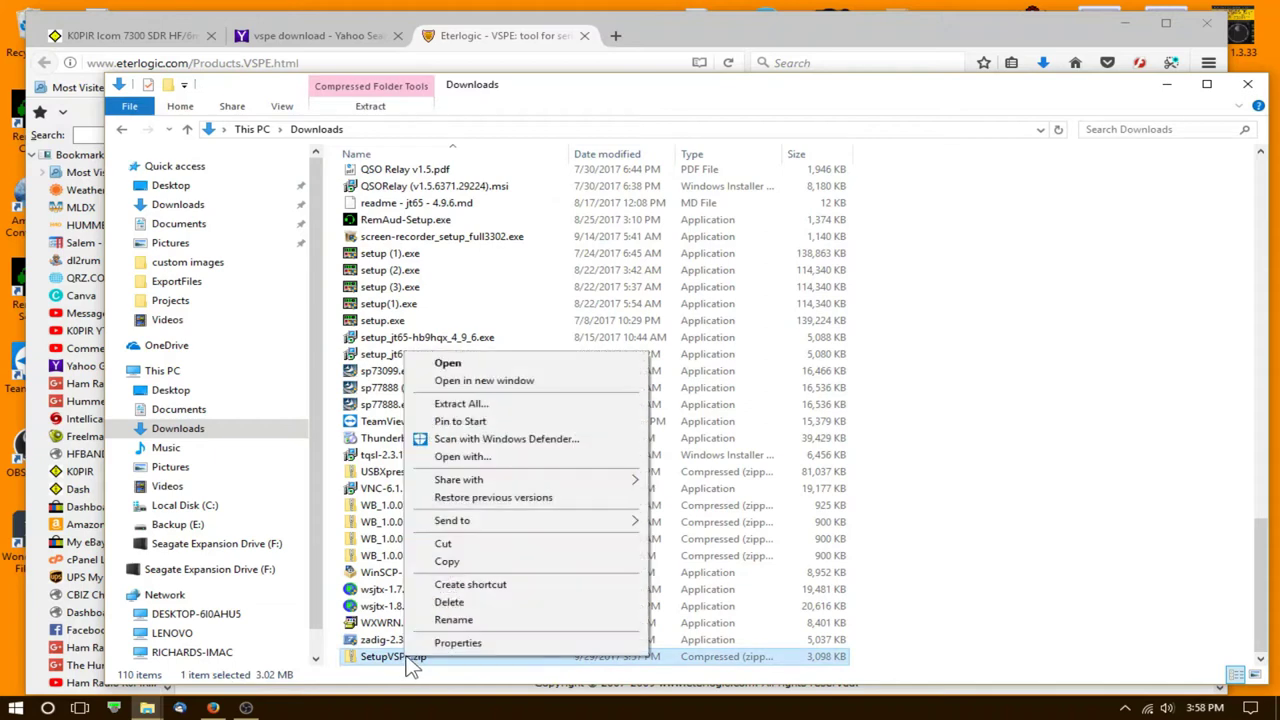
left_click(496, 404)
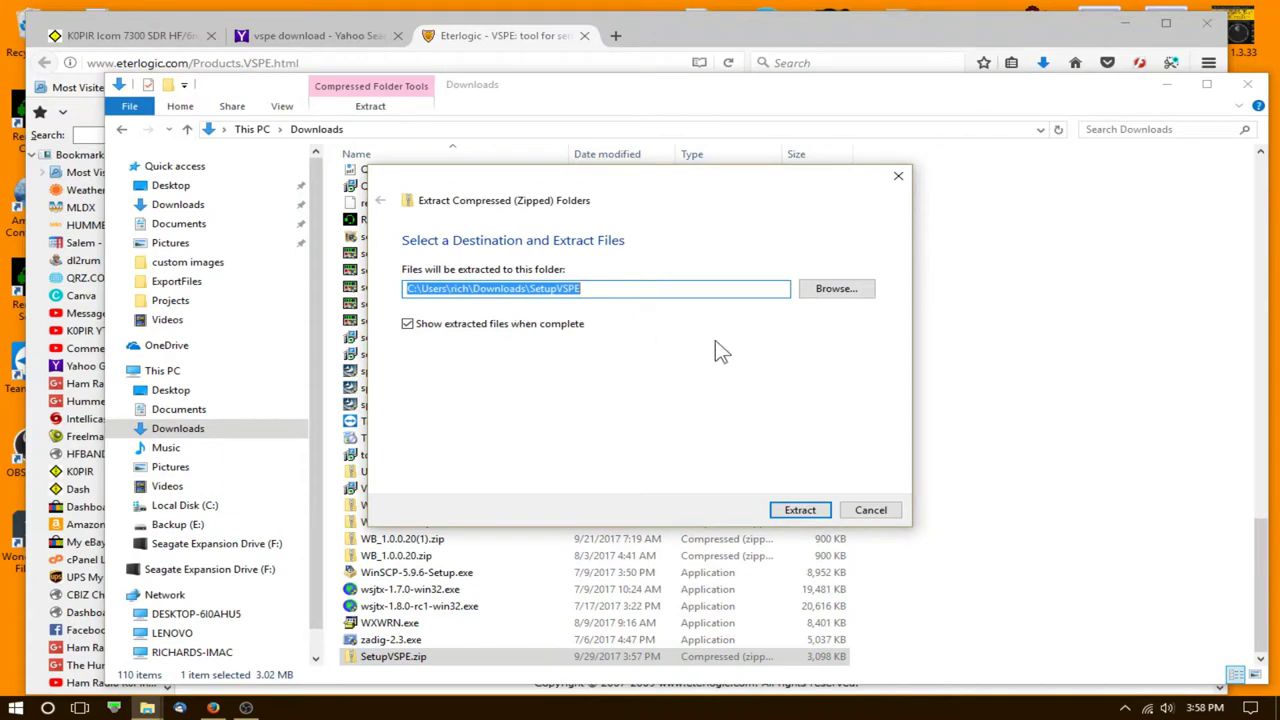
left_click(799, 510)
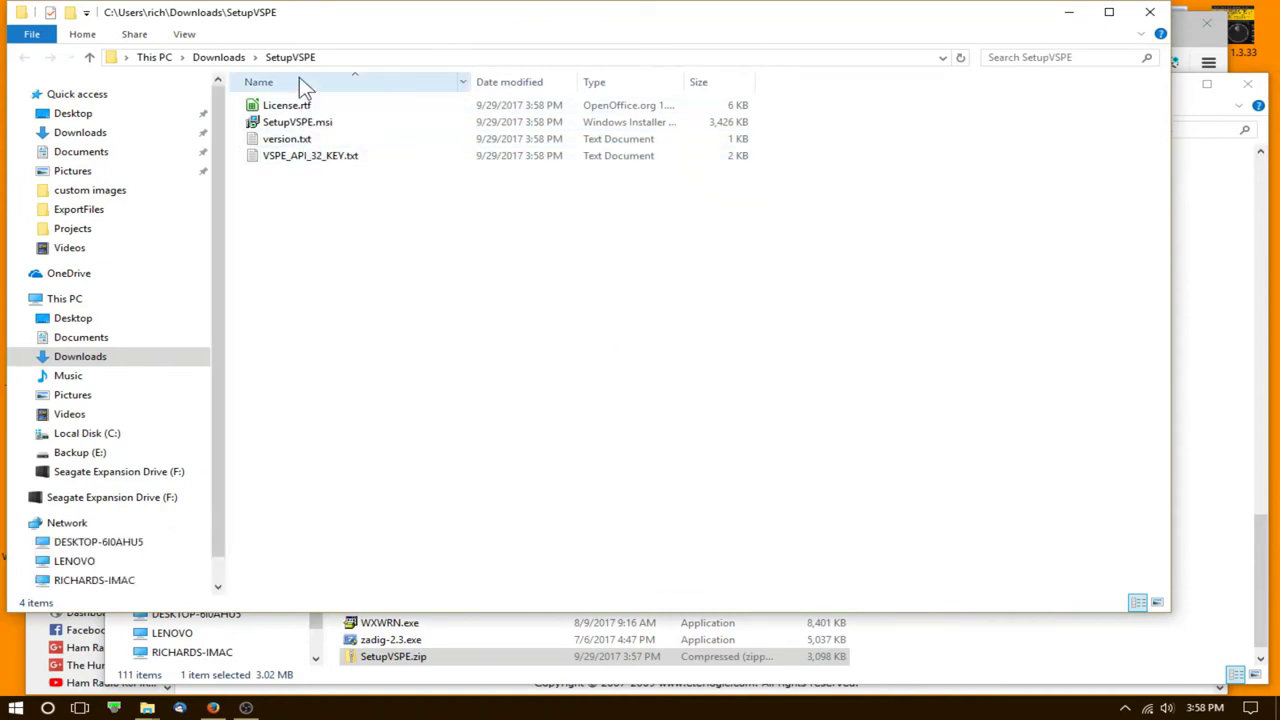
Step: Run the SetupVSPE.msi installer, continue past its welcome page, and cancel out of the setup wizard
double_click(268, 127)
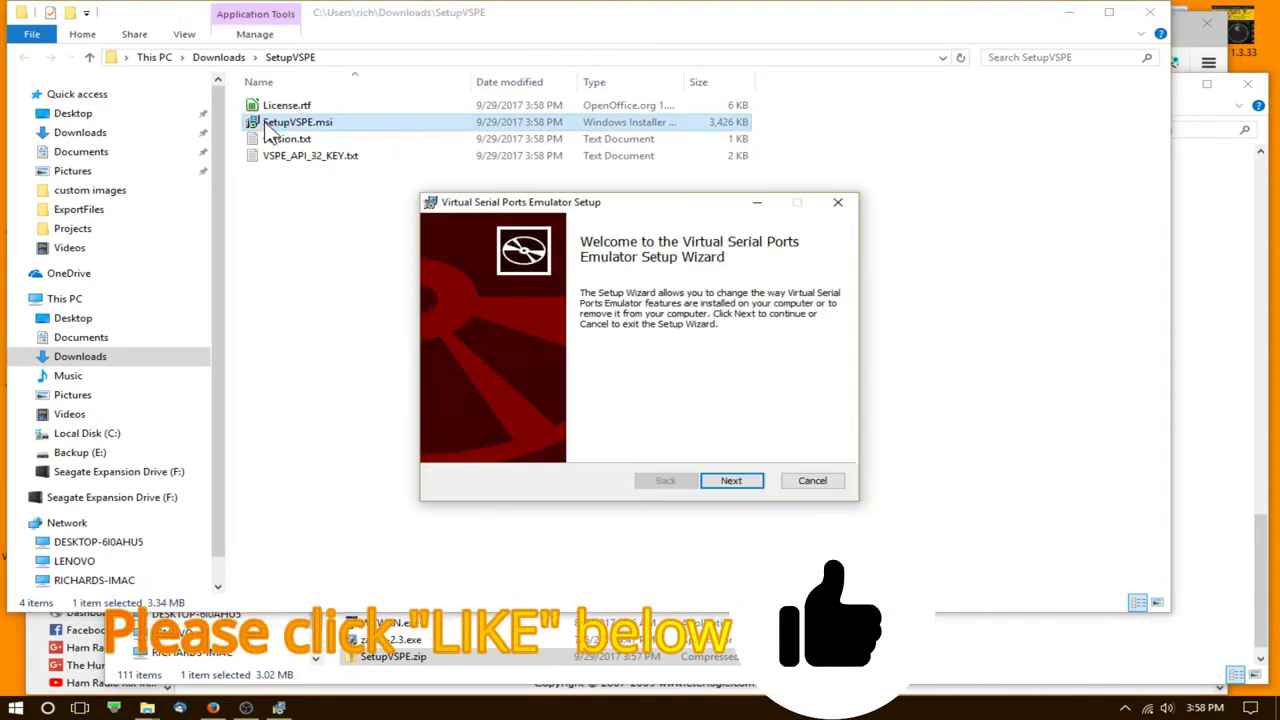
left_click(733, 481)
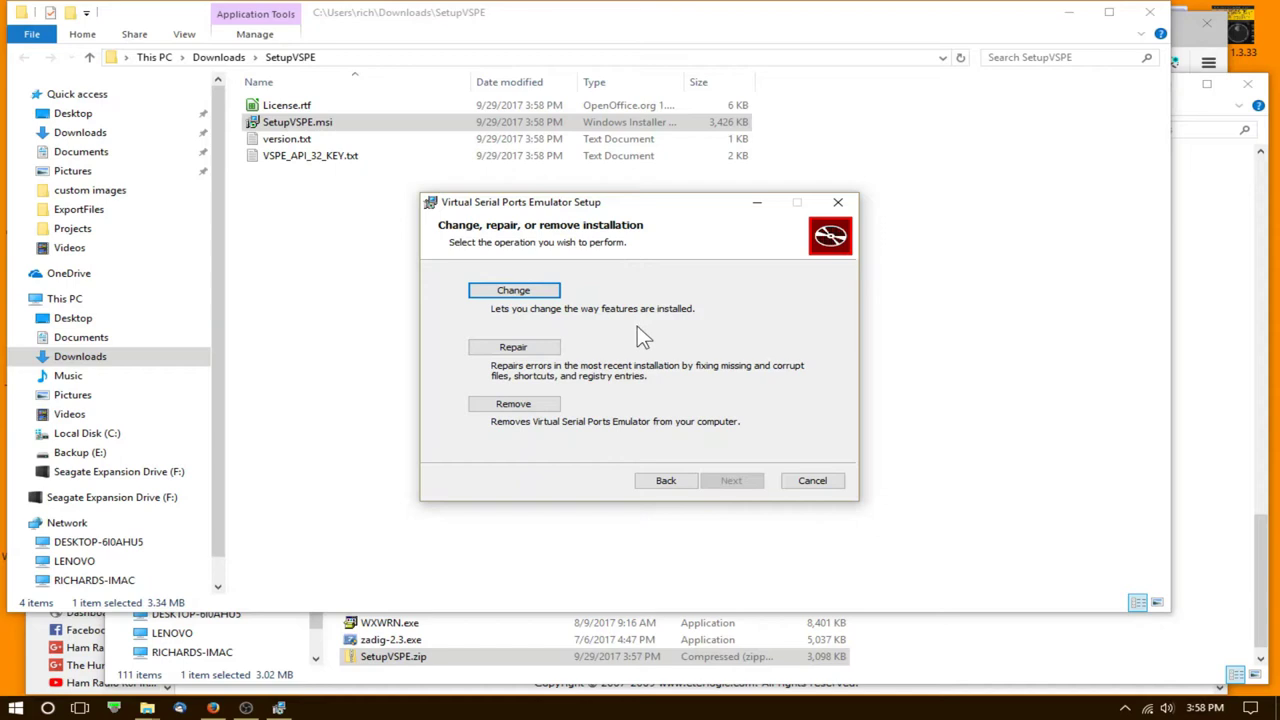
left_click(816, 483)
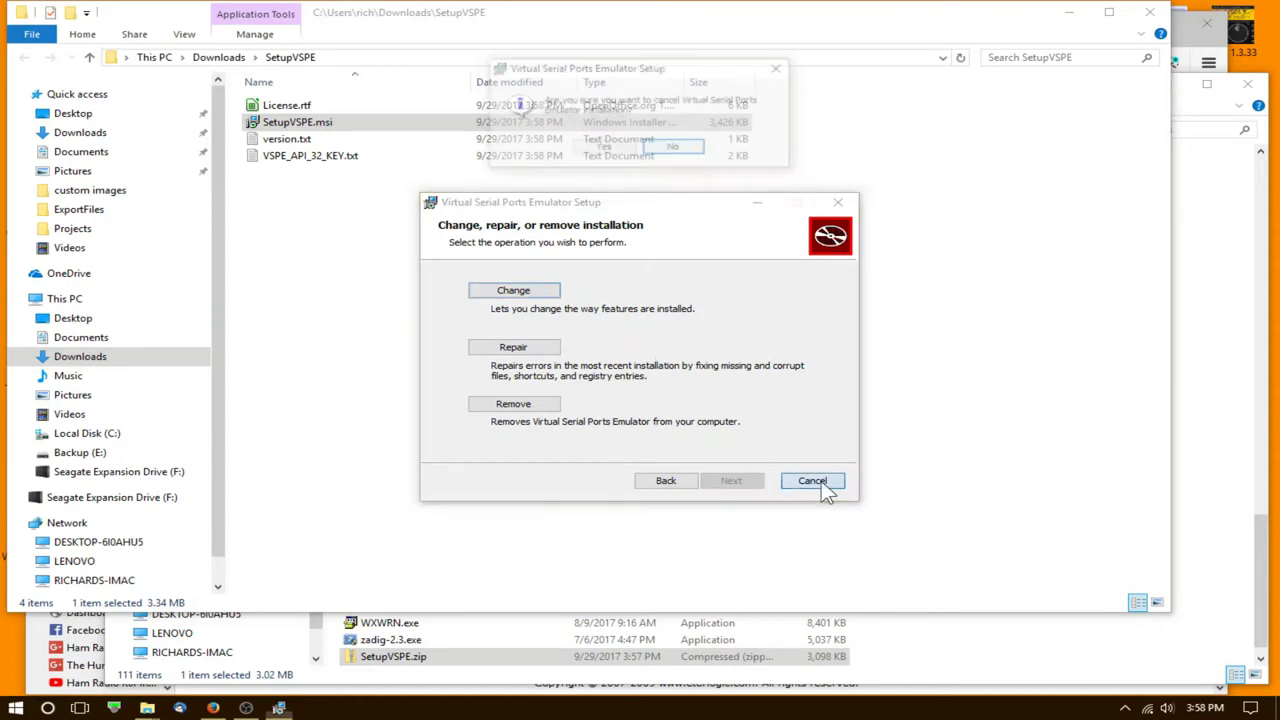
left_click(604, 150)
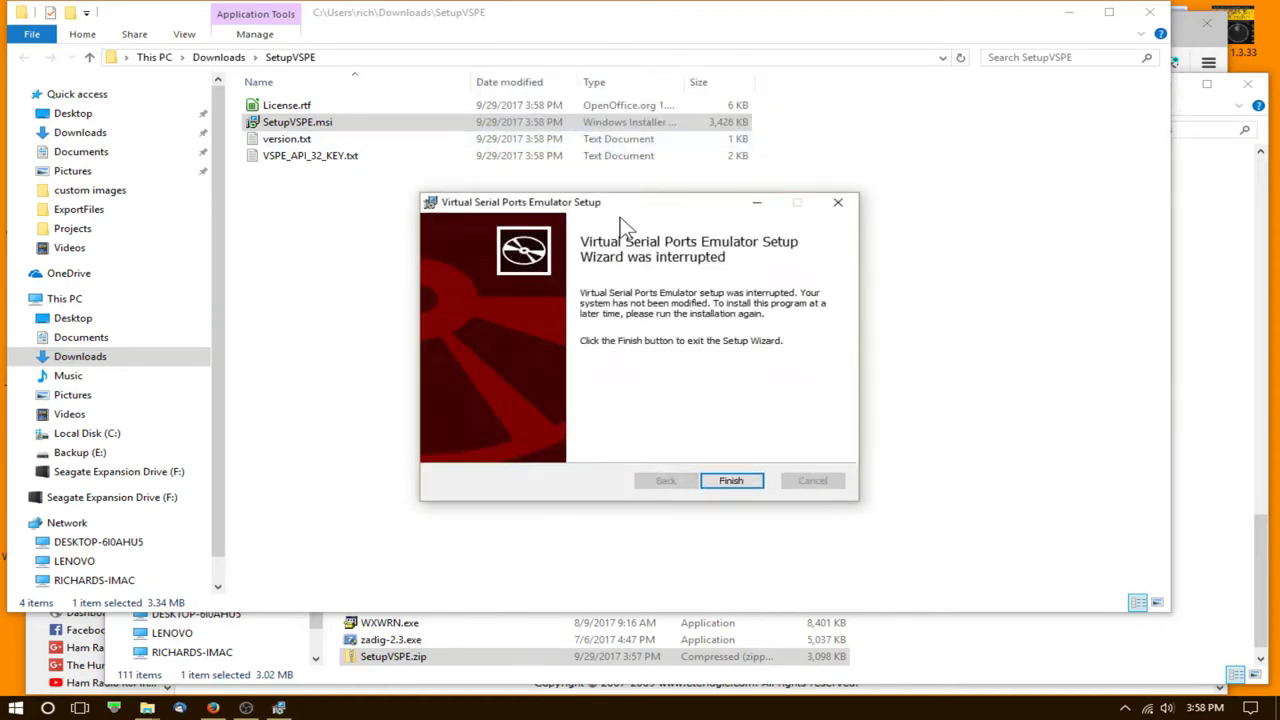
left_click(731, 481)
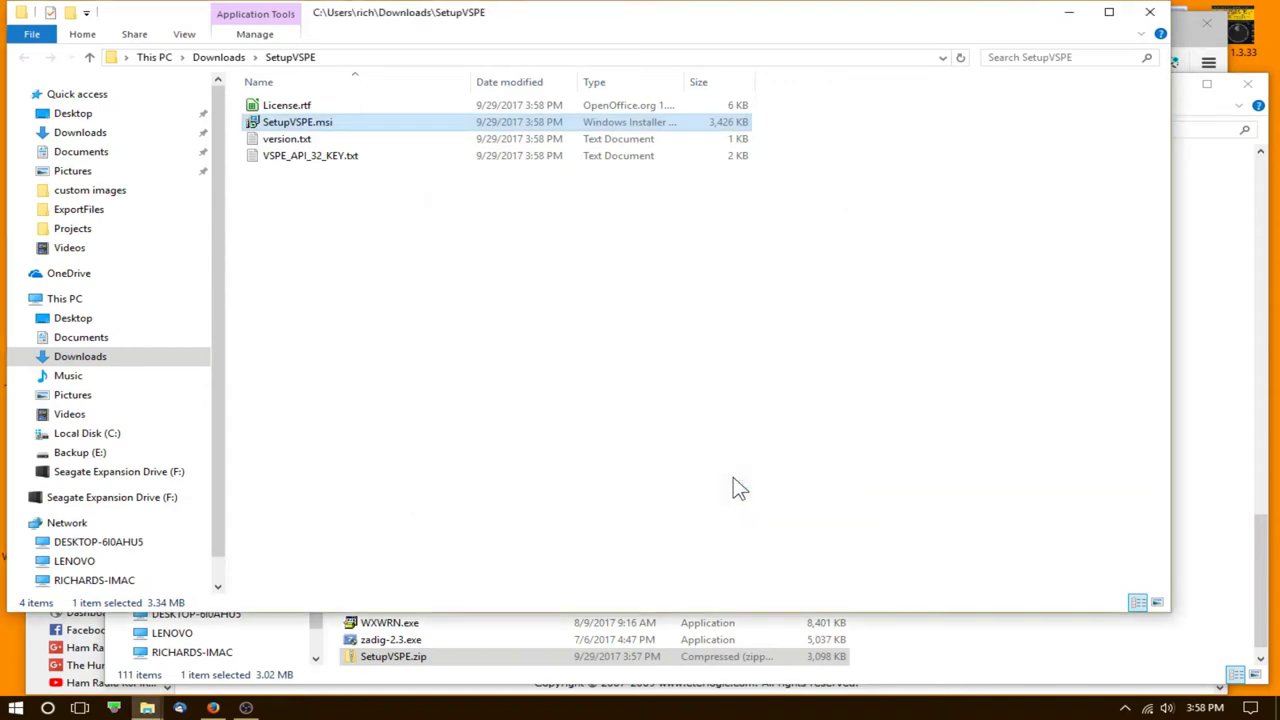
Step: Minimize the open folder windows and launch VSPE, declining to order the 64-bit license
left_click(1069, 14)
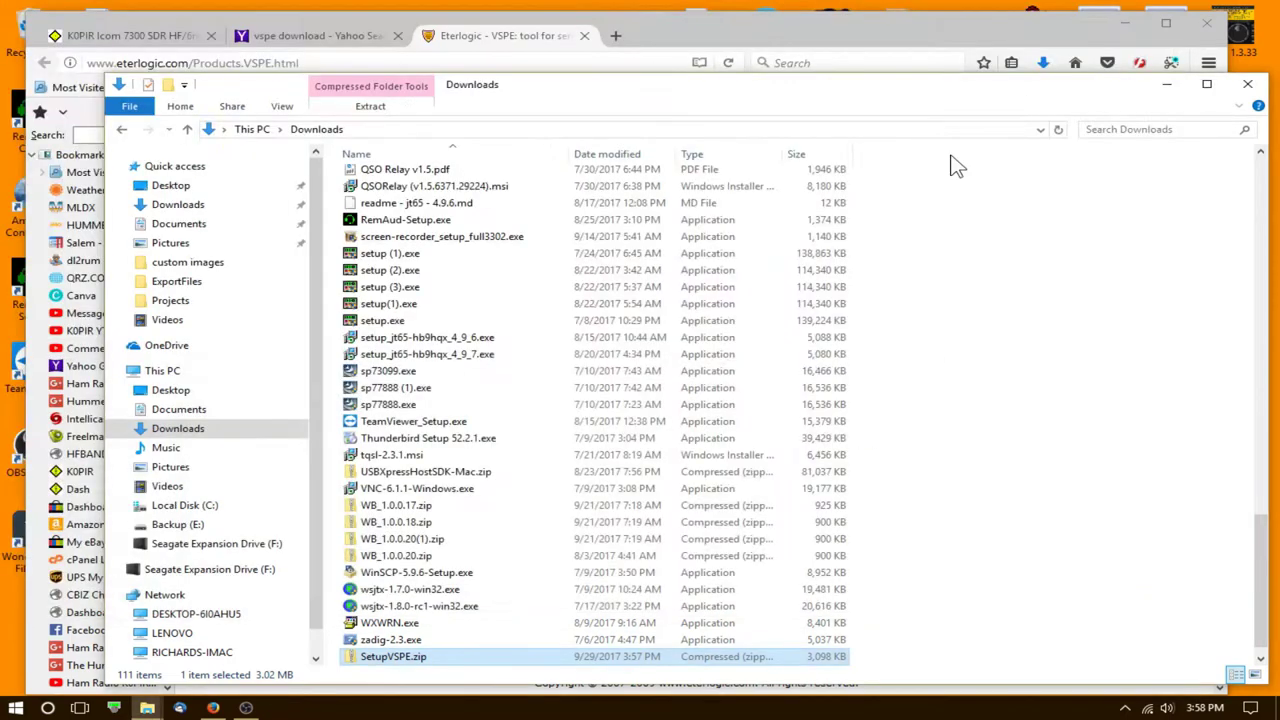
left_click(1166, 84)
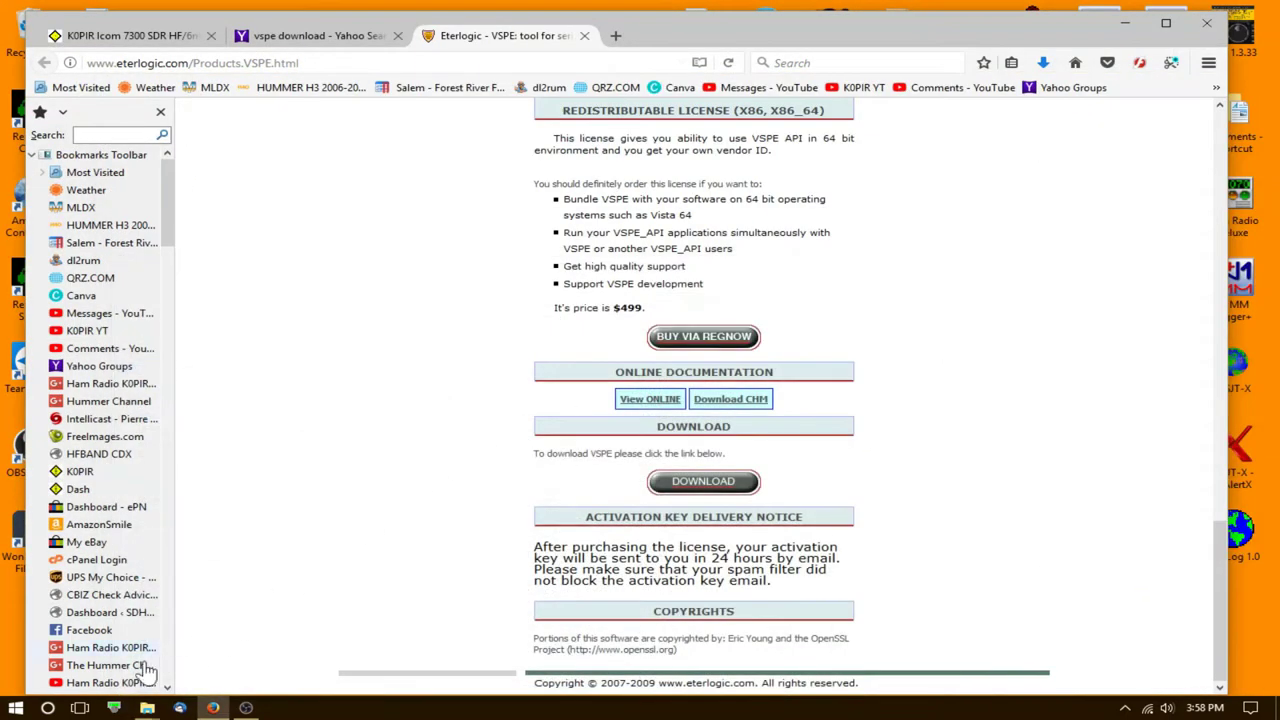
left_click(16, 708)
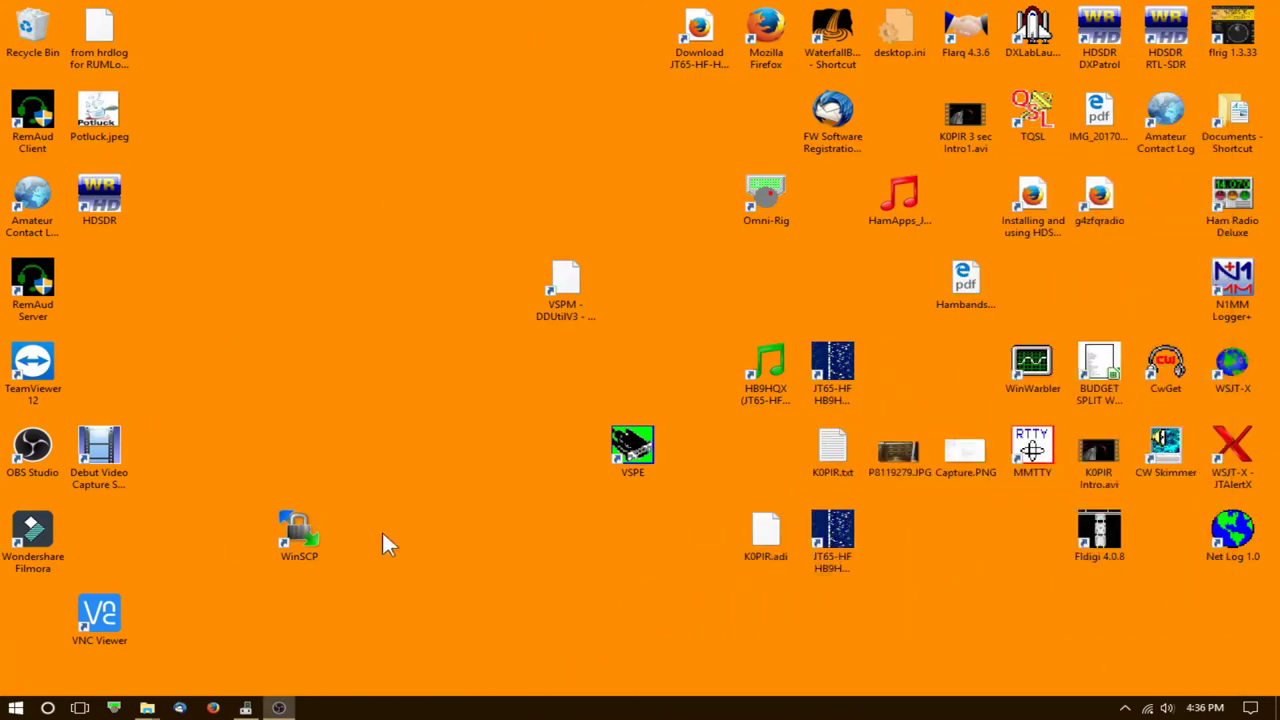
left_click(16, 708)
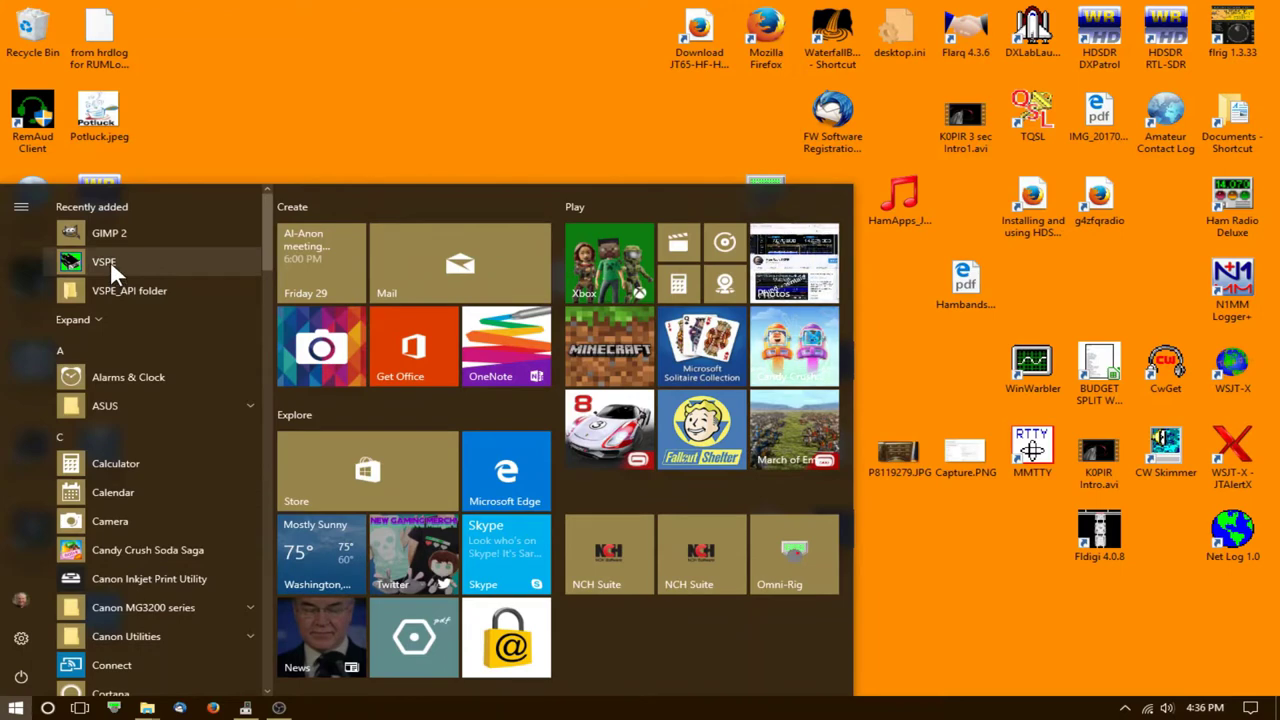
left_click_drag(110, 260, 147, 264)
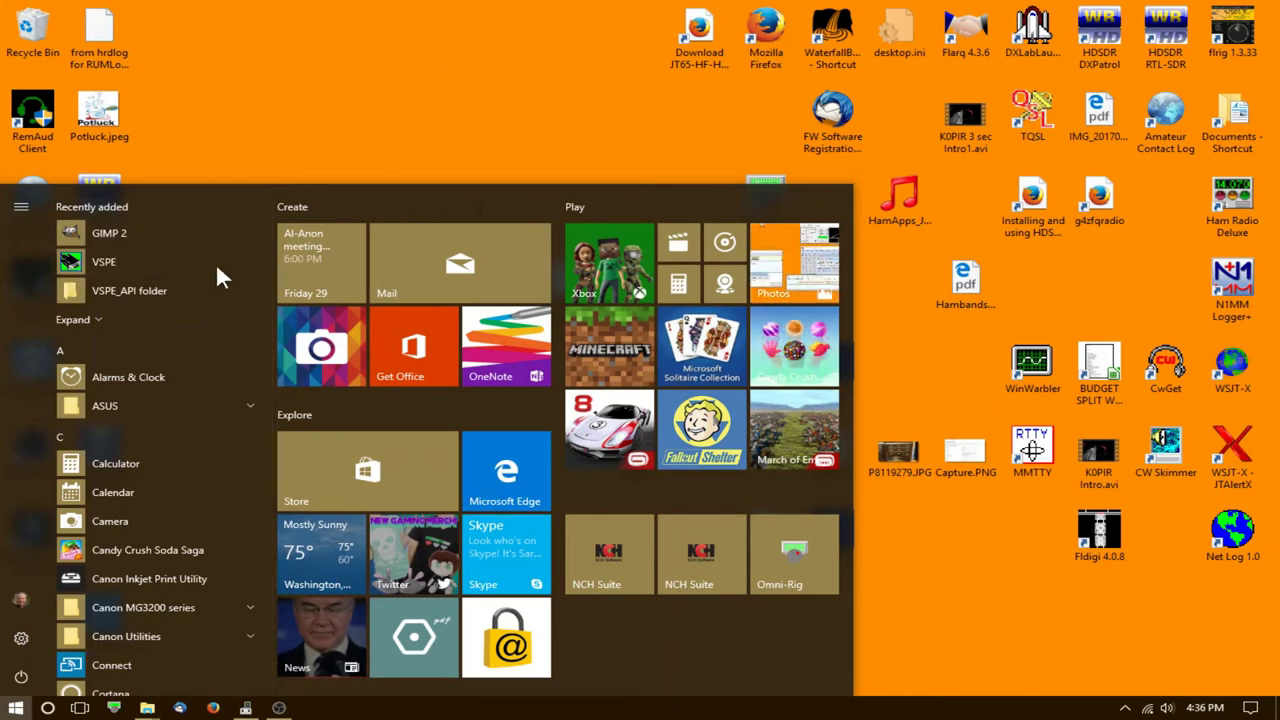
left_click(81, 260)
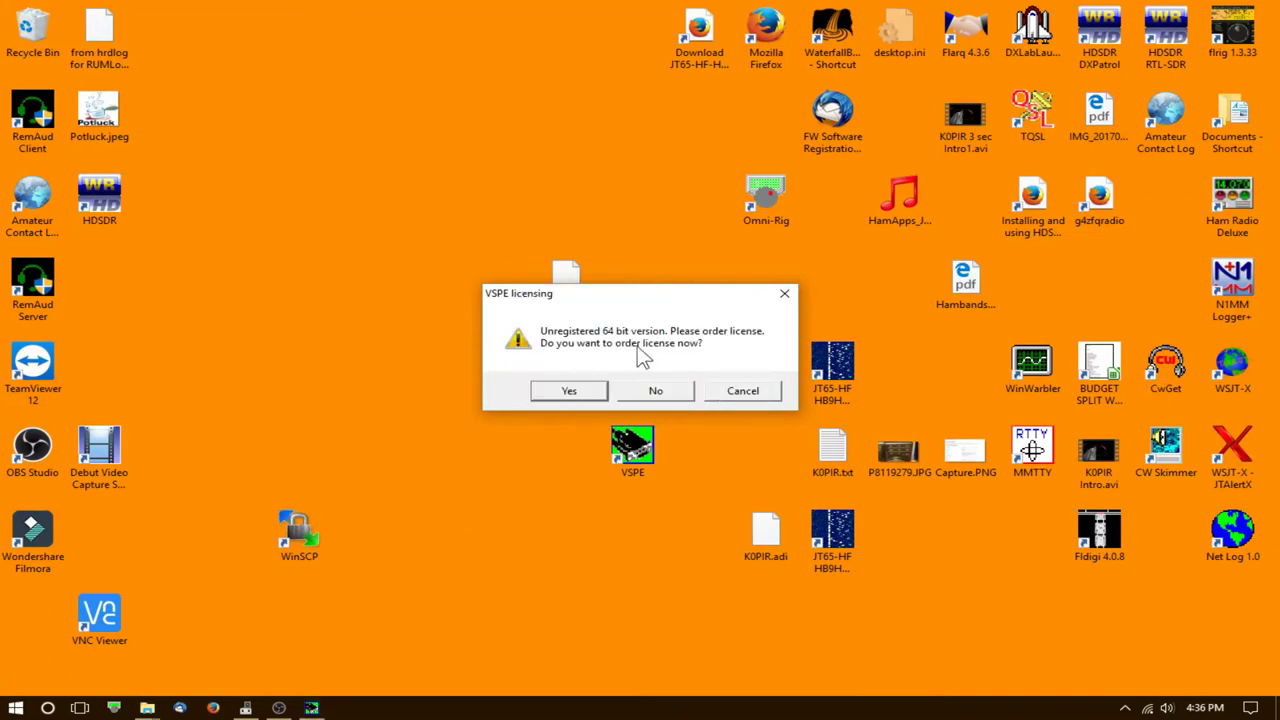
left_click(645, 395)
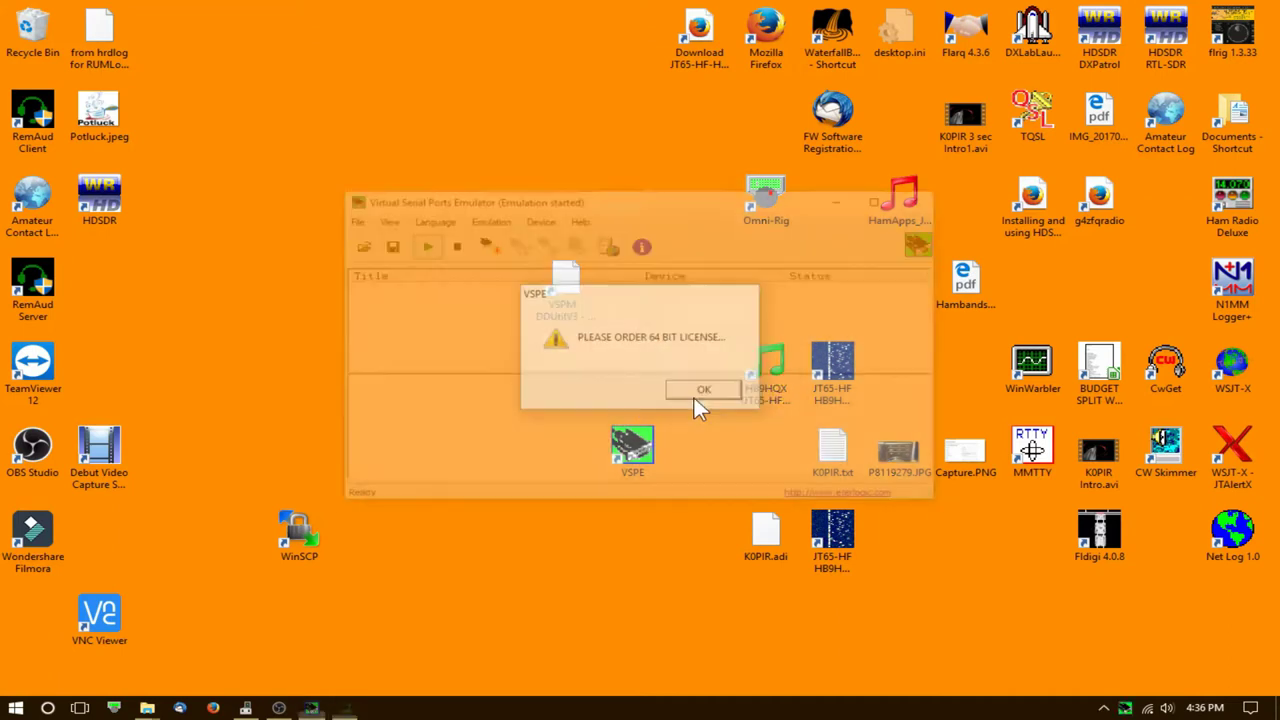
left_click(694, 398)
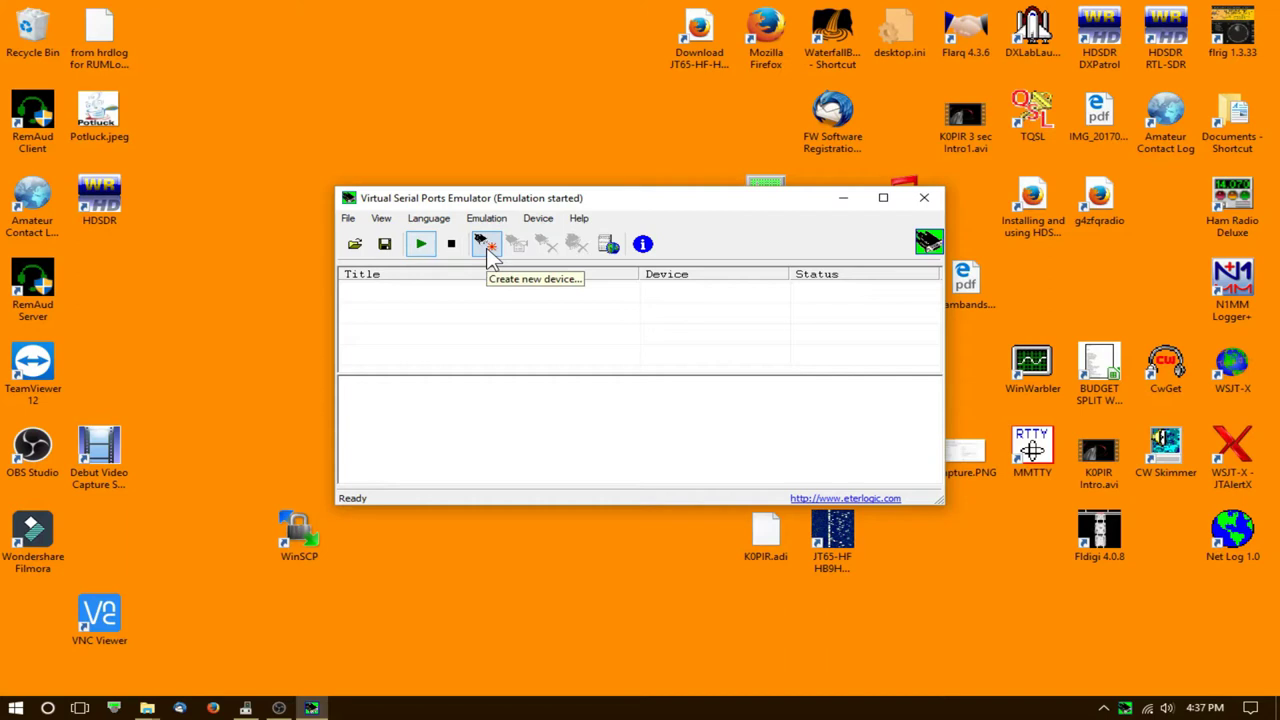
Step: Start creating a new device of type Splitter and continue to its characteristics
left_click(487, 248)
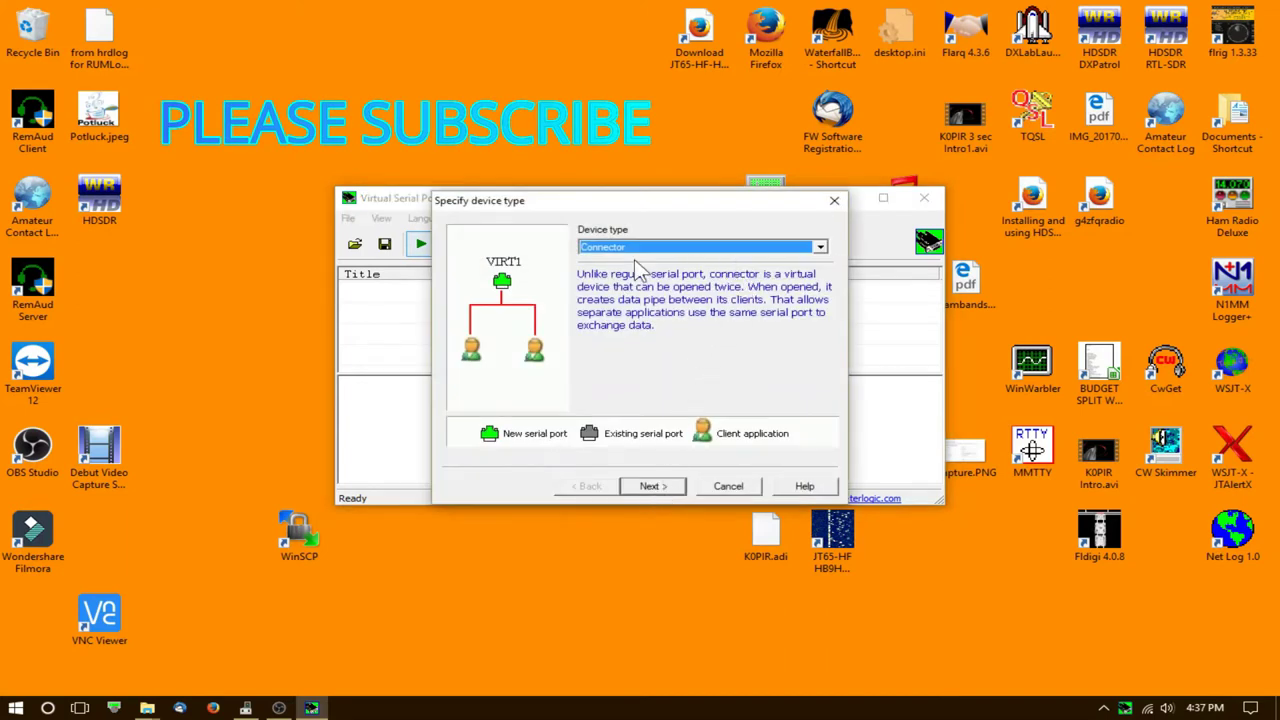
left_click(820, 247)
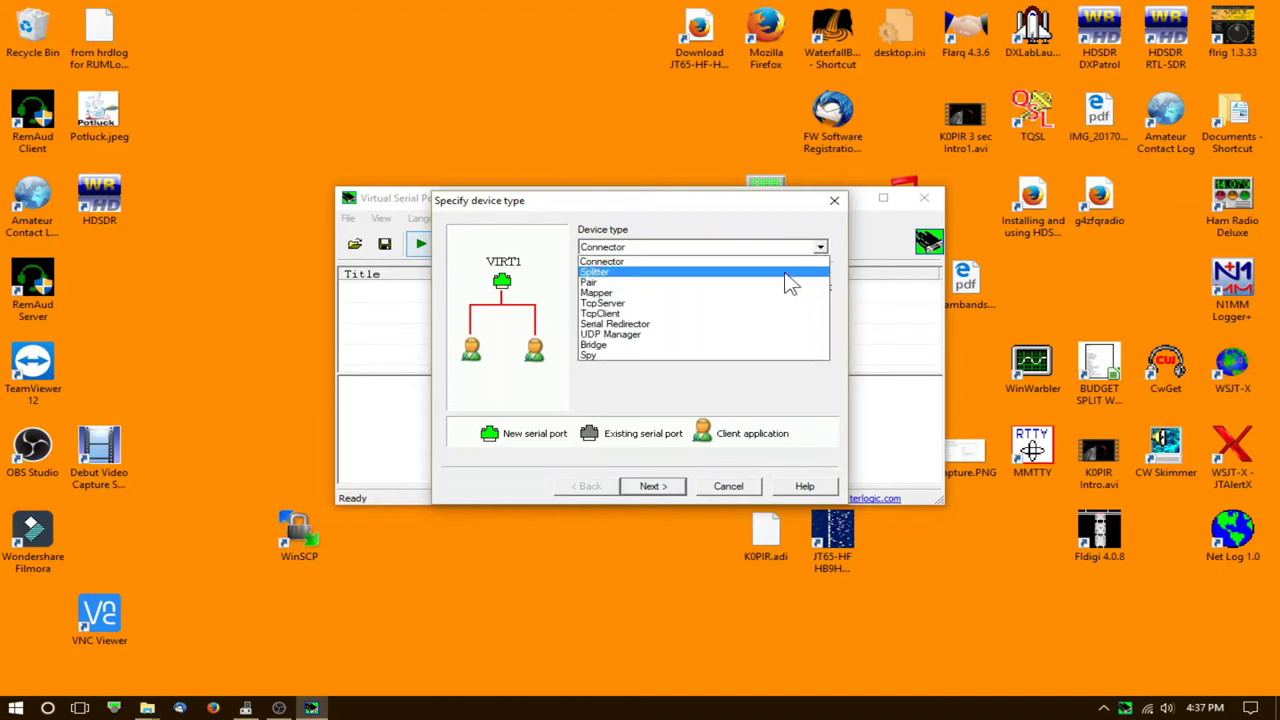
left_click(790, 273)
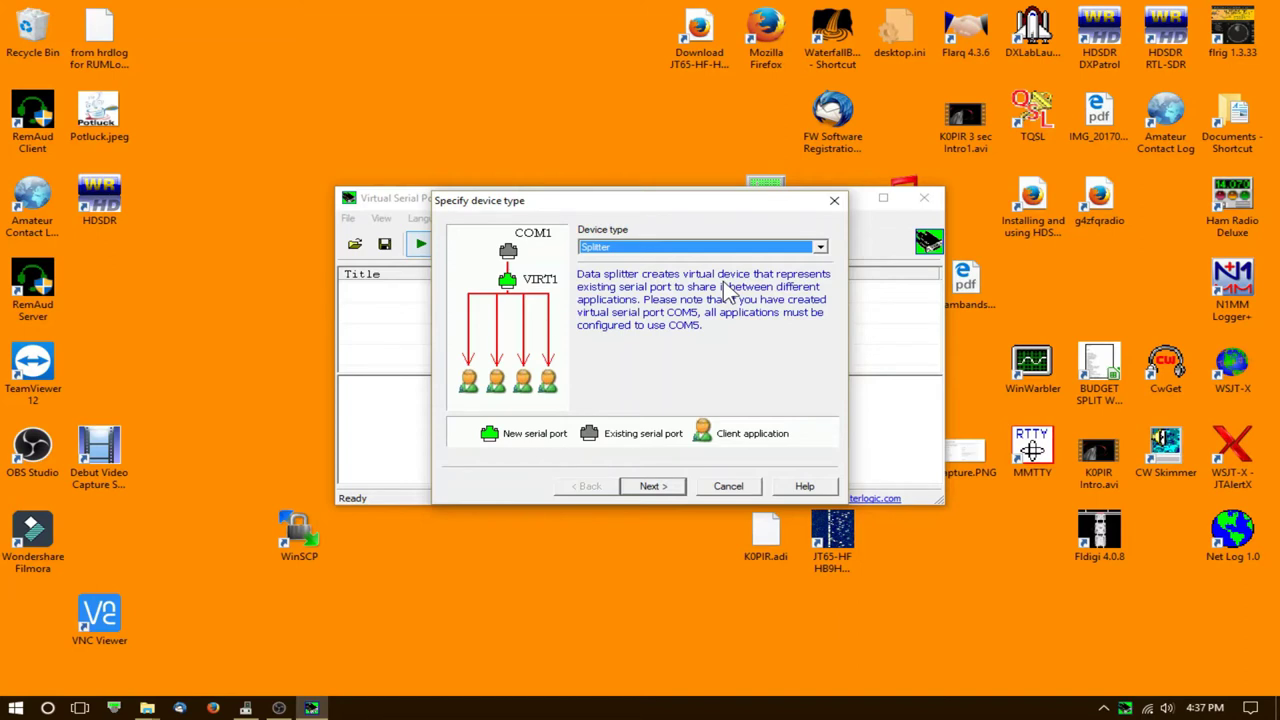
left_click(653, 487)
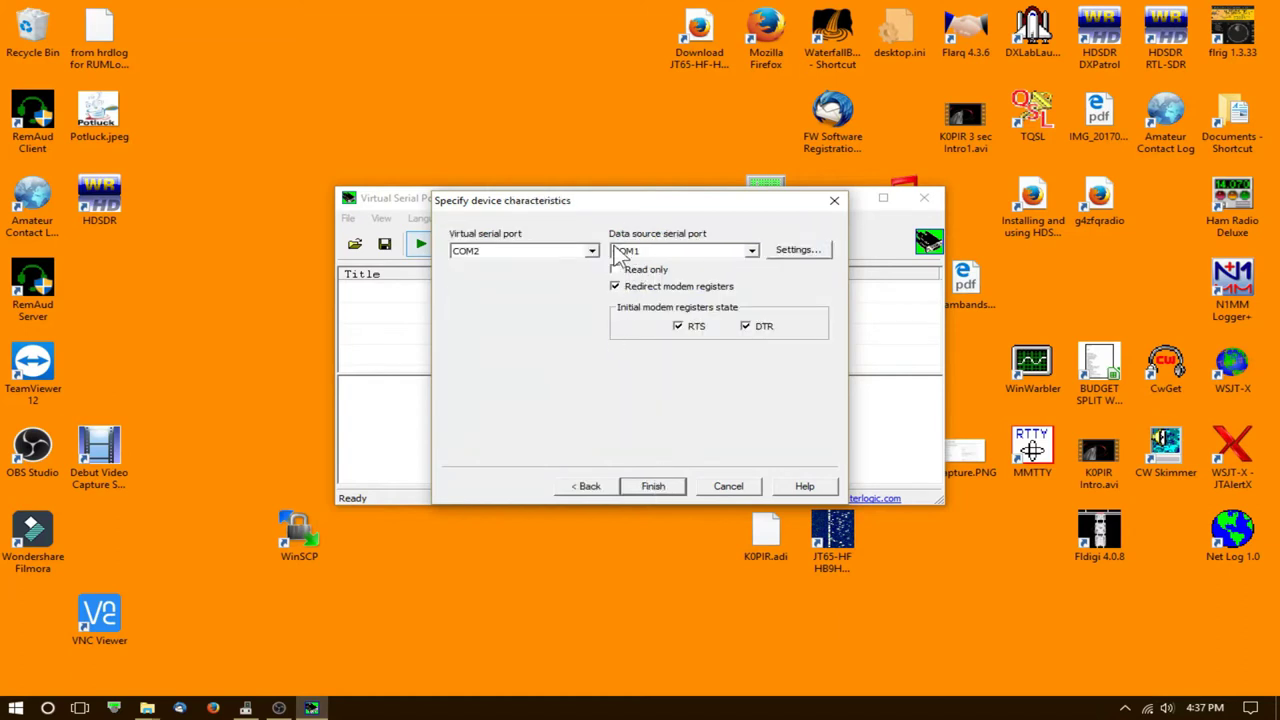
Step: Set the splitter's data source serial port to COM4 and its virtual serial port to COM8
left_click(755, 250)
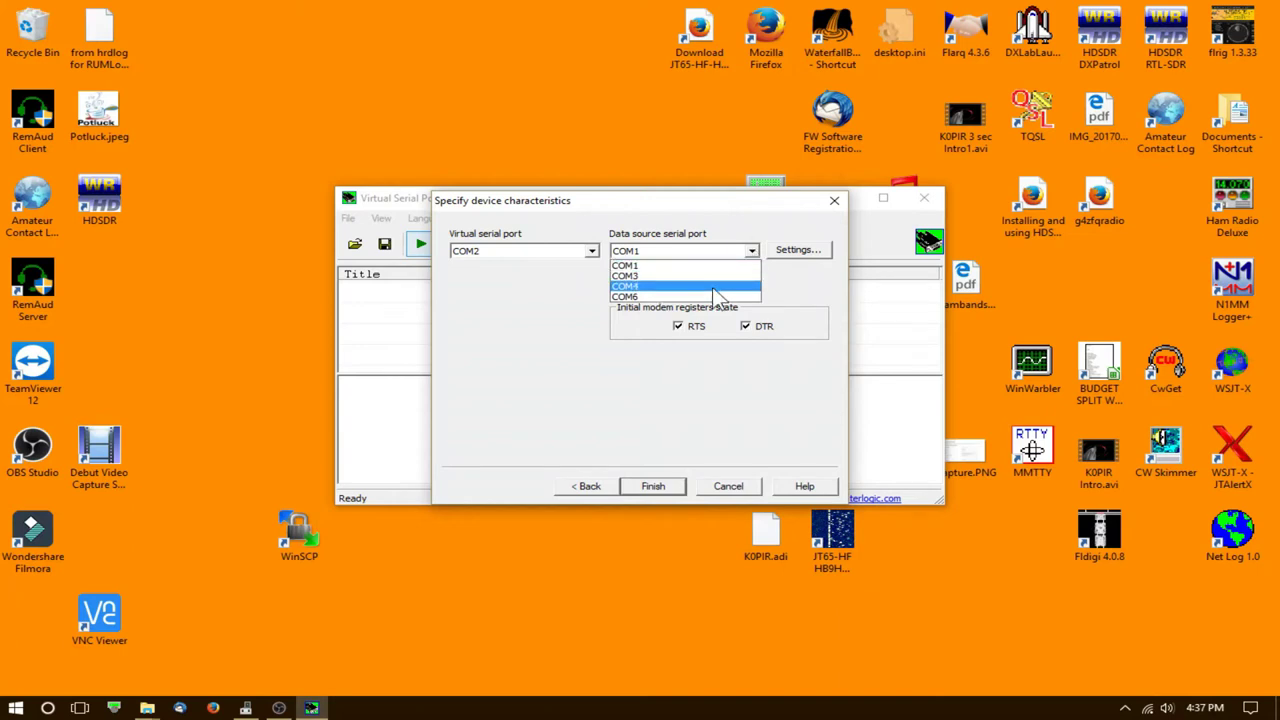
left_click(714, 288)
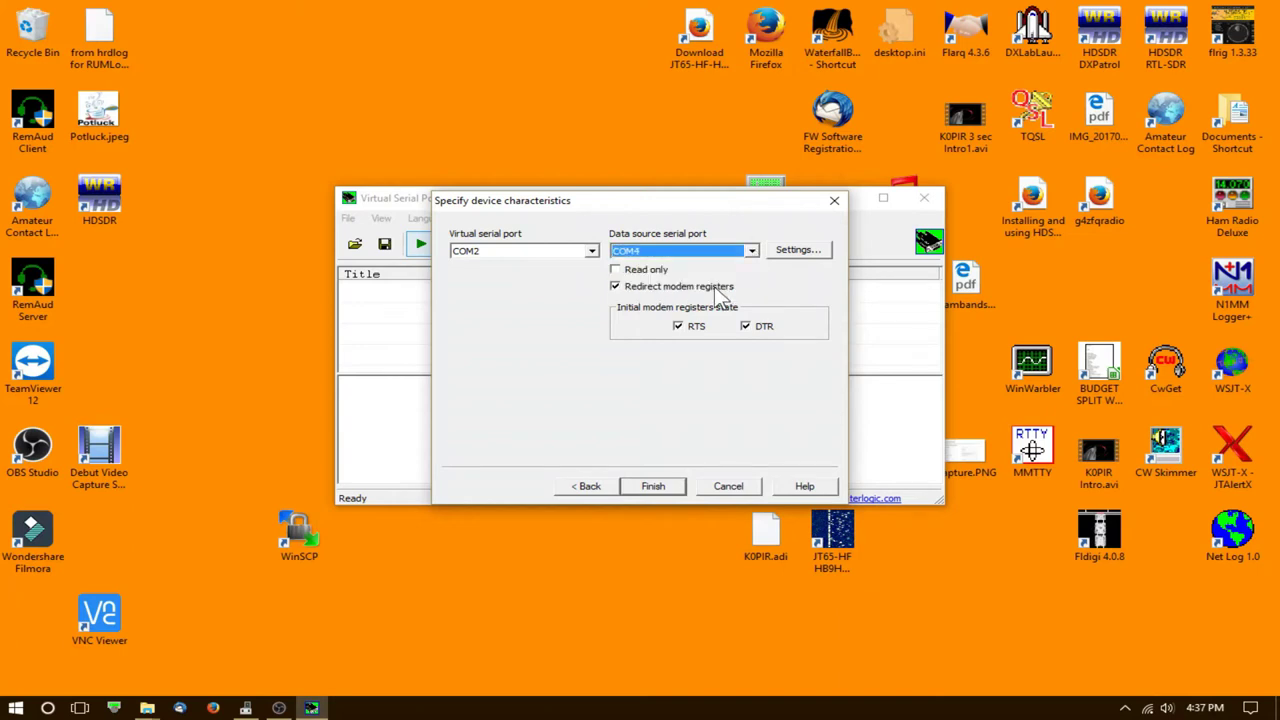
left_click(592, 252)
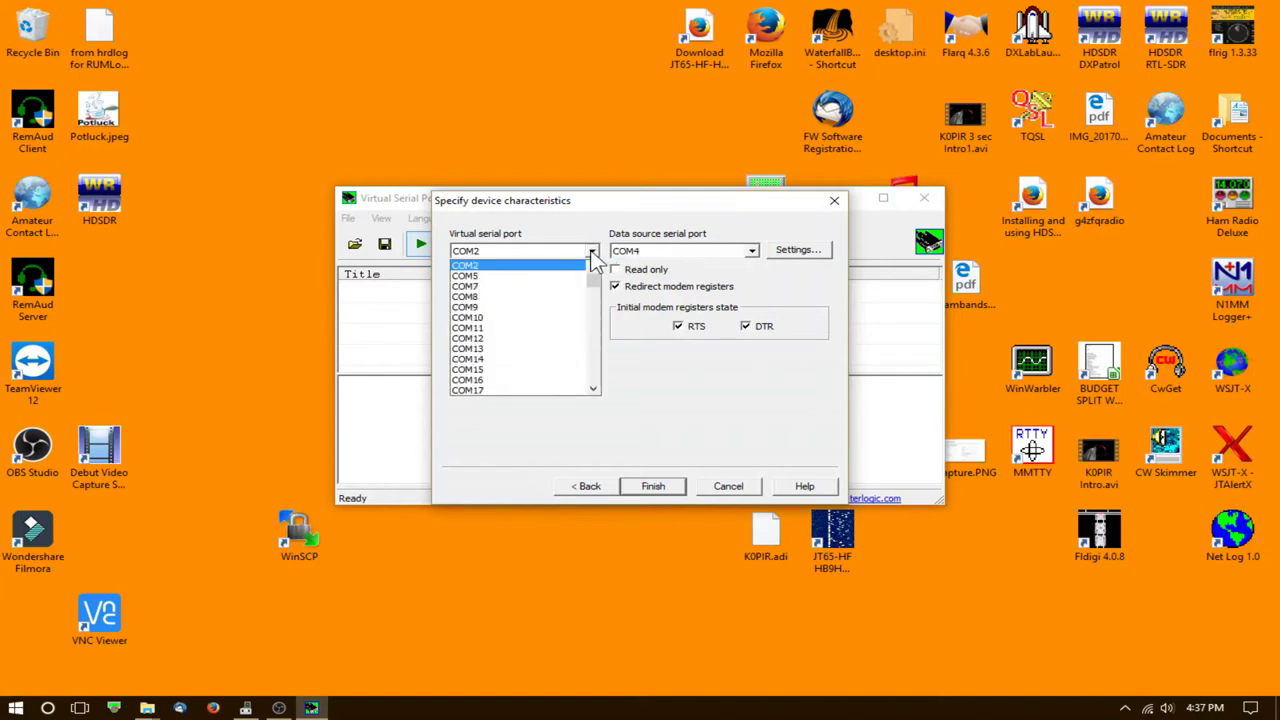
left_click(567, 298)
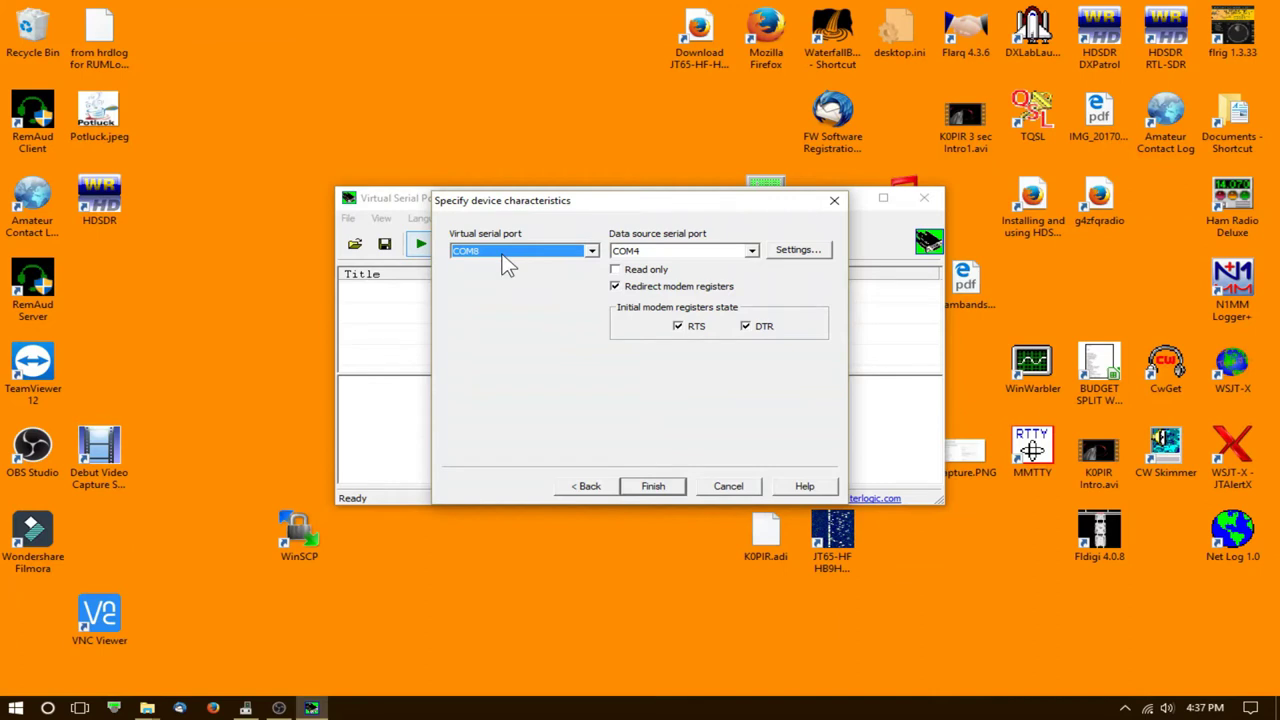
Step: Turn off RTS and DTR in the splitter's initial modem registers state
left_click(615, 286)
left_click(679, 328)
left_click(746, 327)
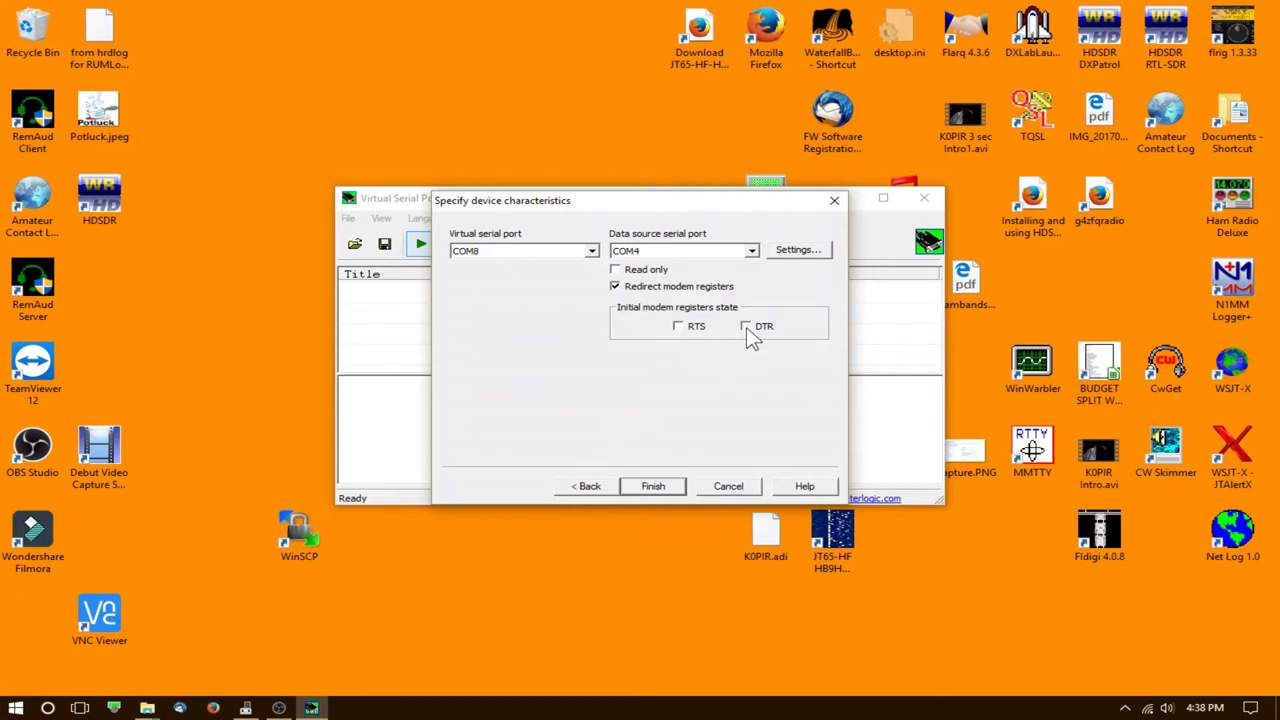
Step: Set the source port's speed to 115200, finish creating the splitter, and minimize the emulator window
left_click(798, 251)
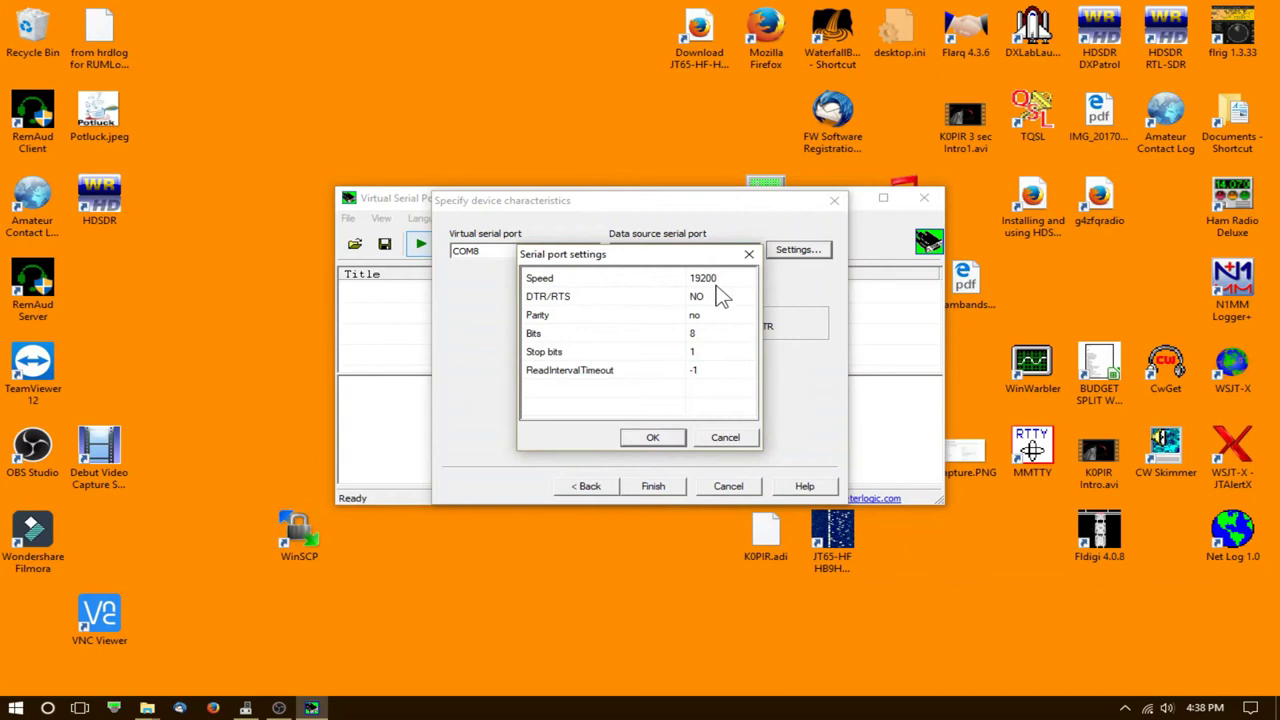
left_click(718, 280)
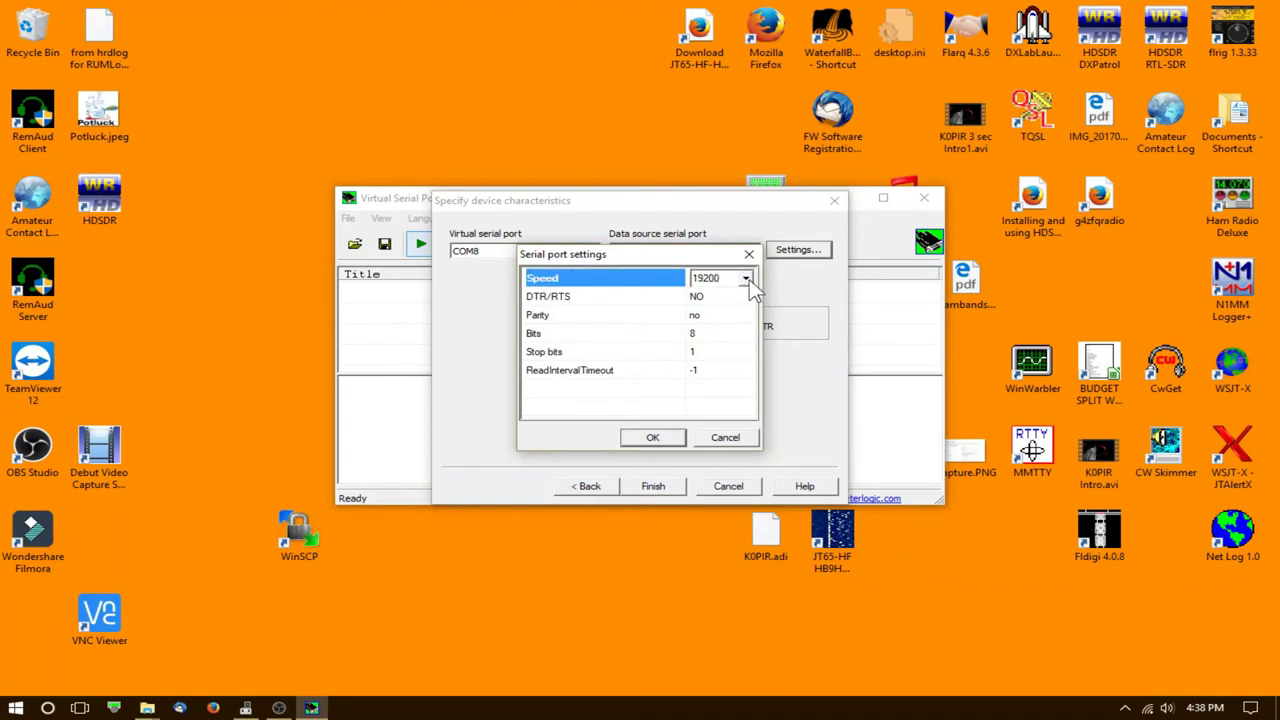
left_click(747, 279)
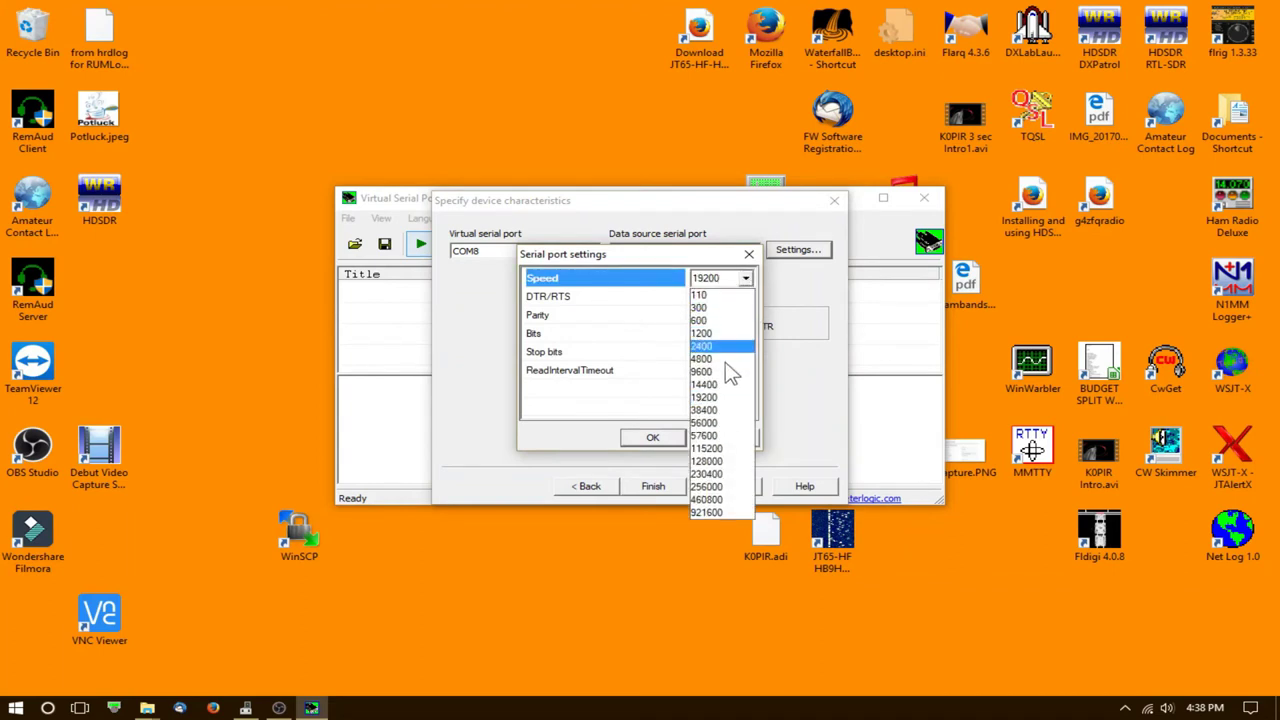
left_click(732, 449)
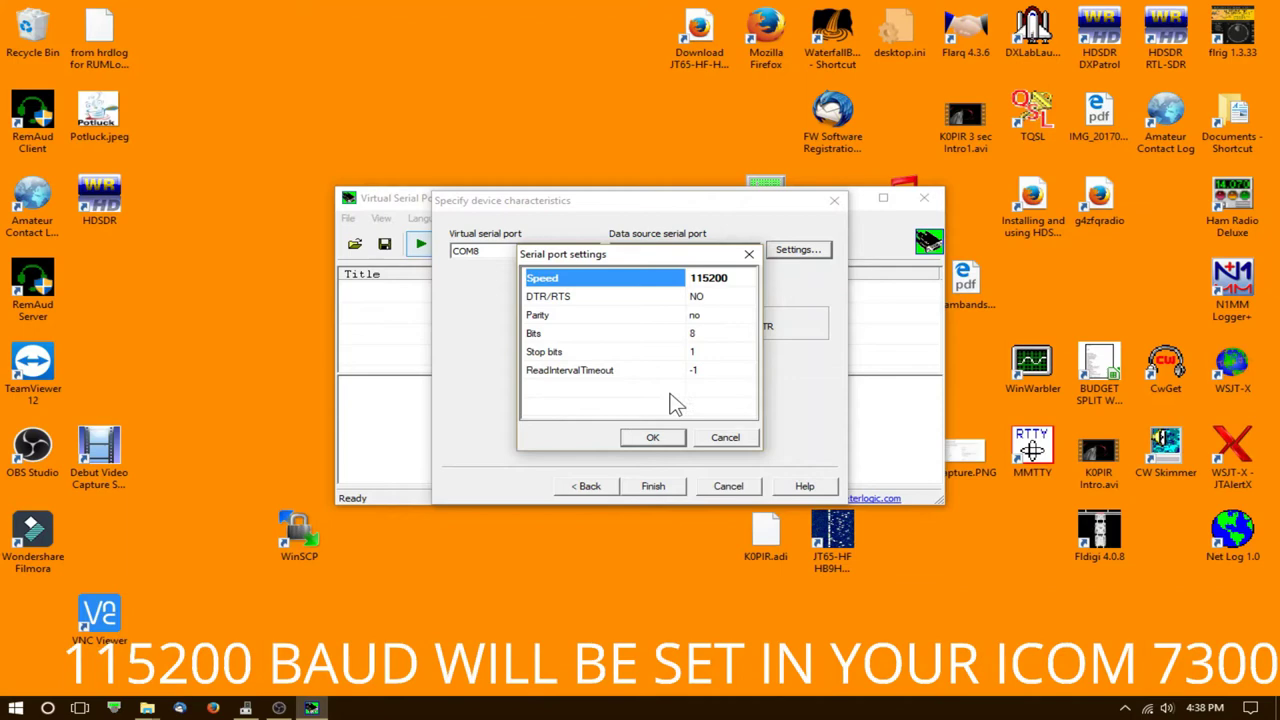
left_click(655, 438)
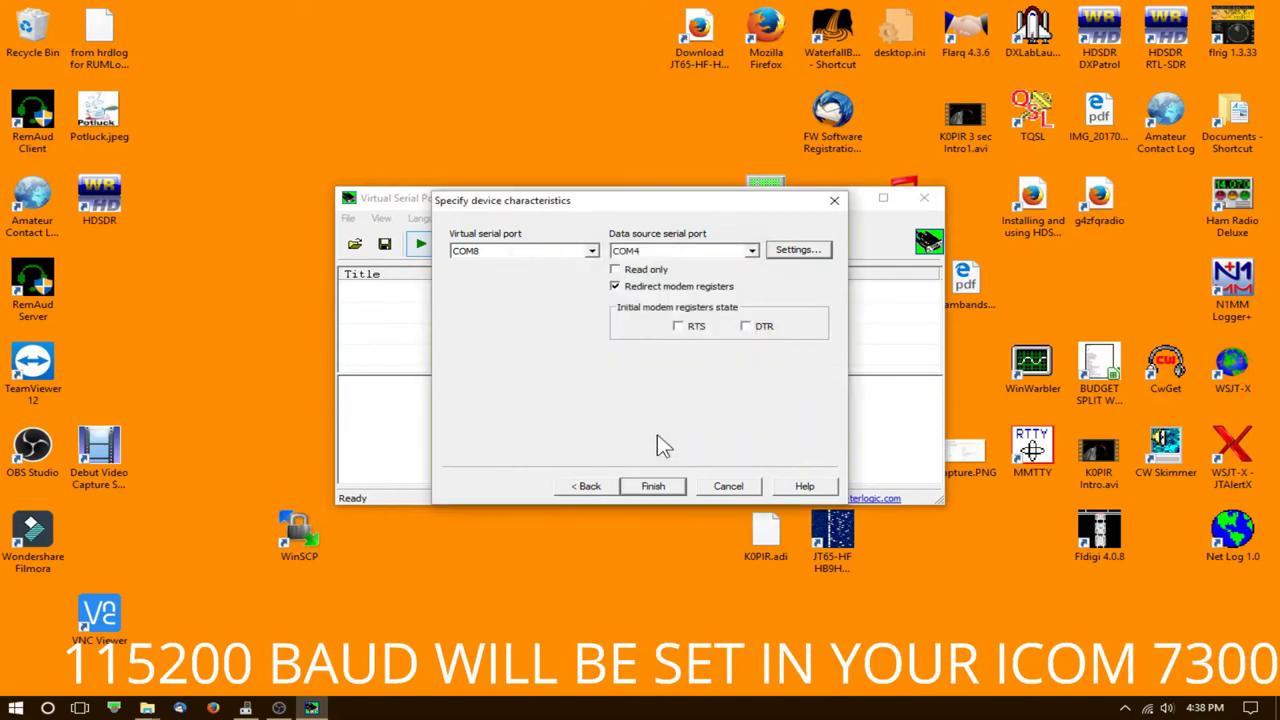
left_click(654, 486)
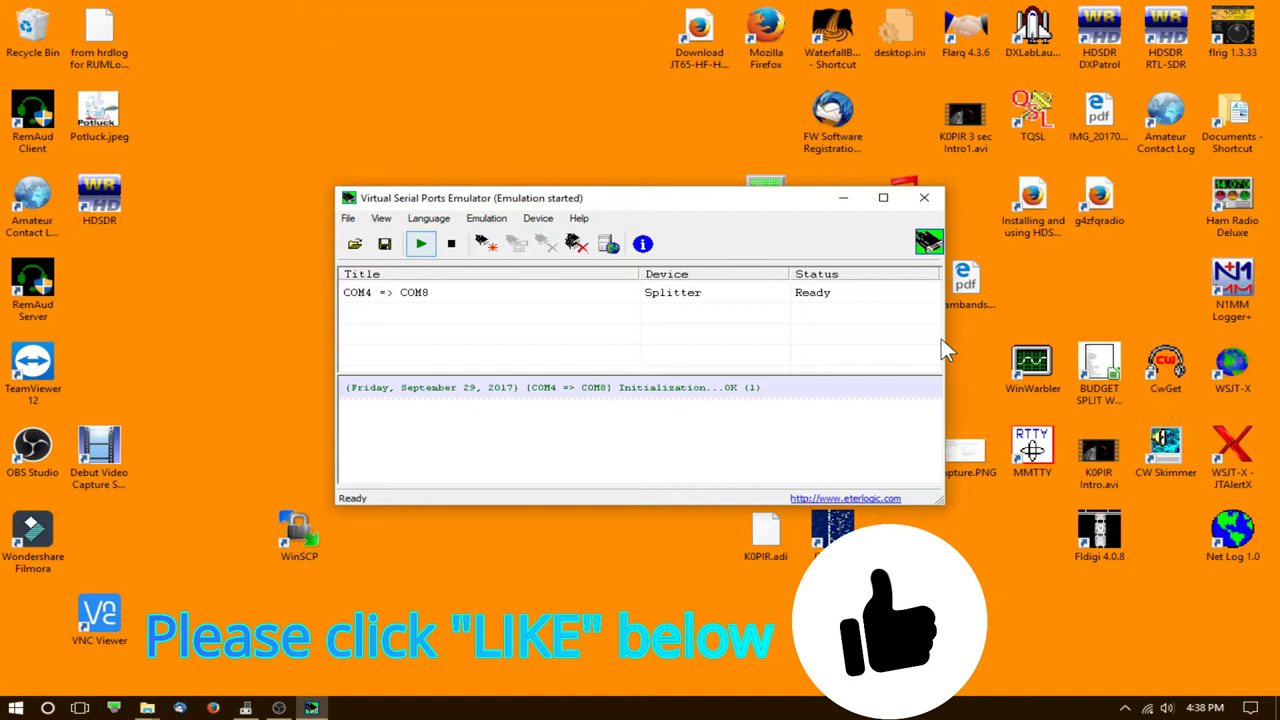
left_click(843, 204)
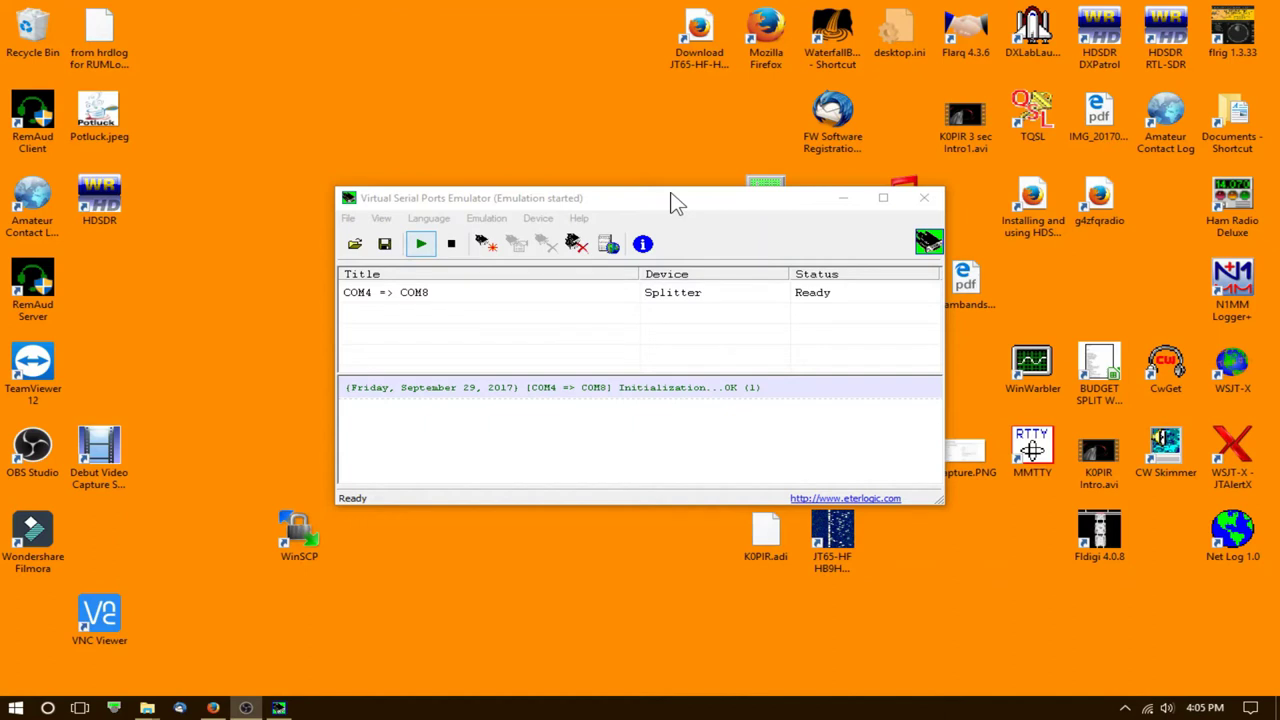
Step: Save the port configuration to Local Disk (C:) as COM4COM8.vspe, replacing the existing file
left_click_drag(674, 203, 637, 50)
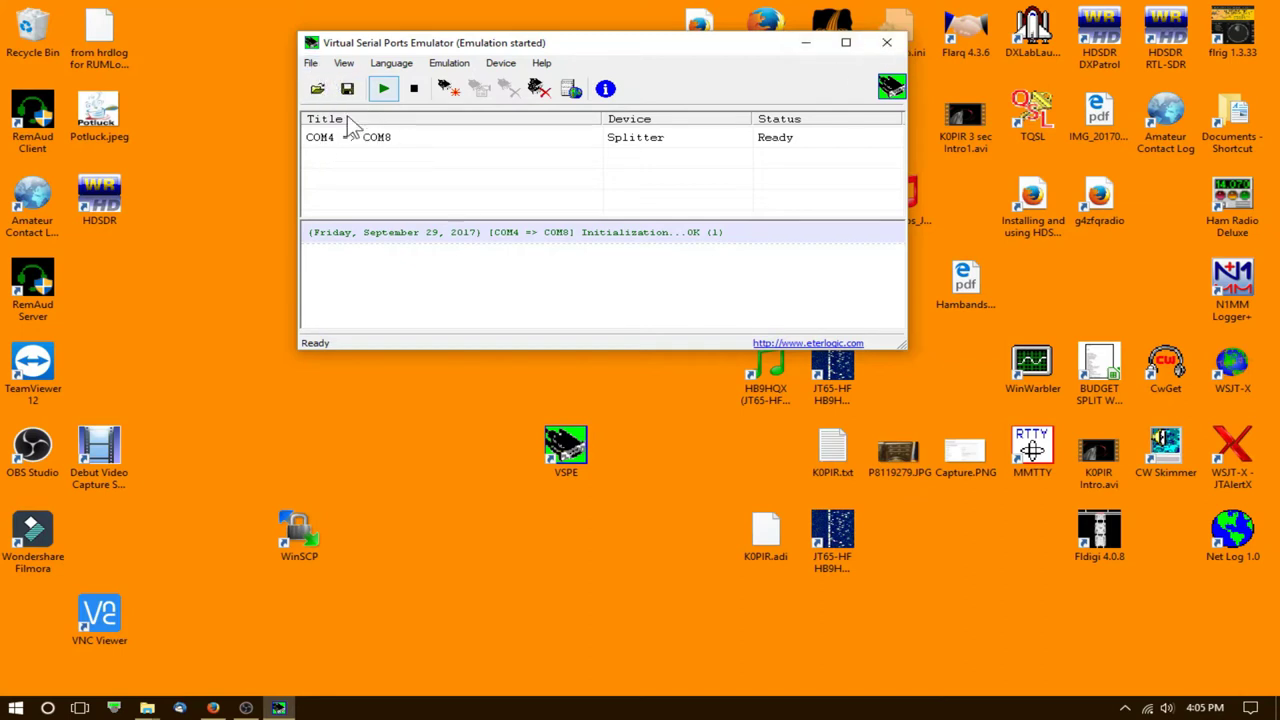
left_click(312, 66)
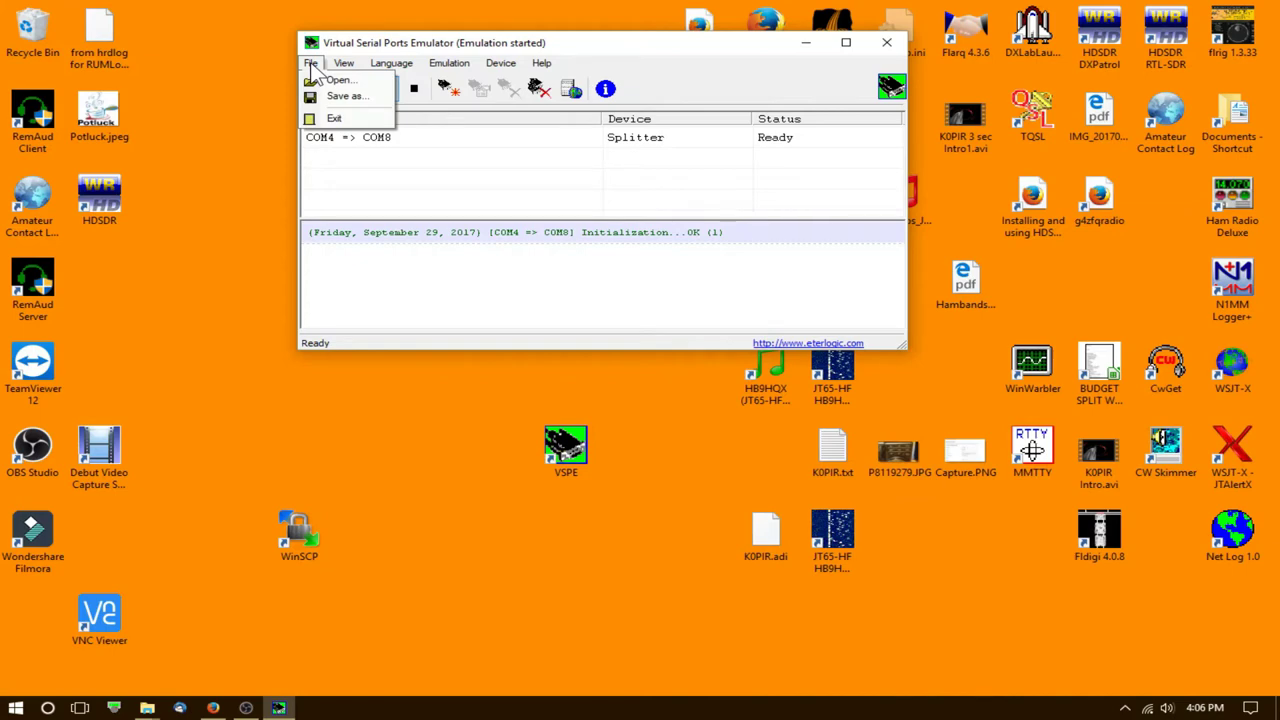
left_click(320, 97)
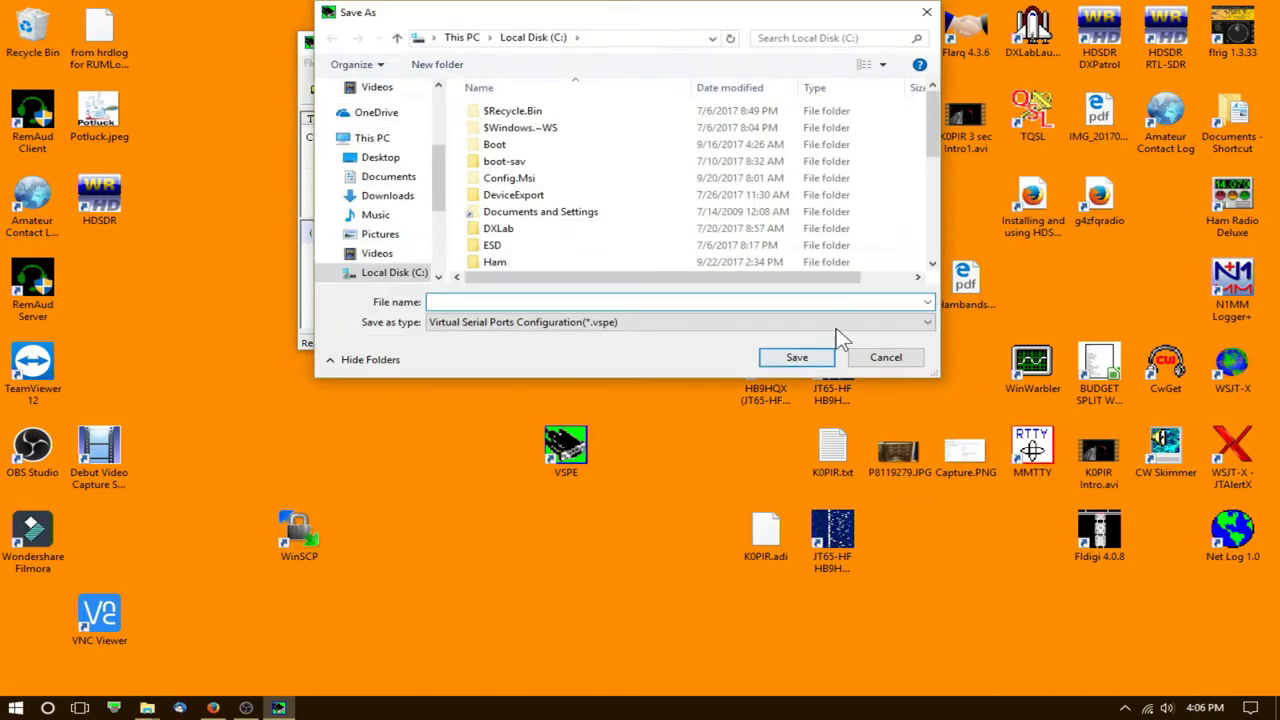
scroll(926, 148, "down", 5)
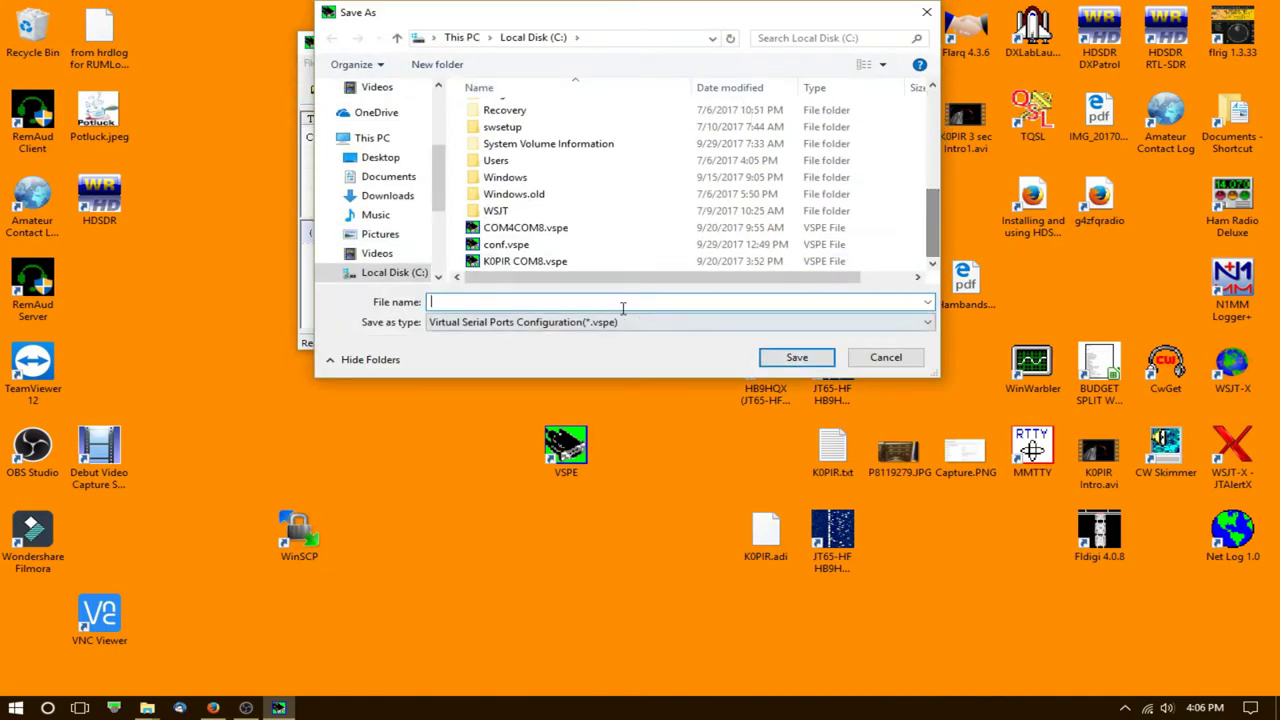
left_click(539, 233)
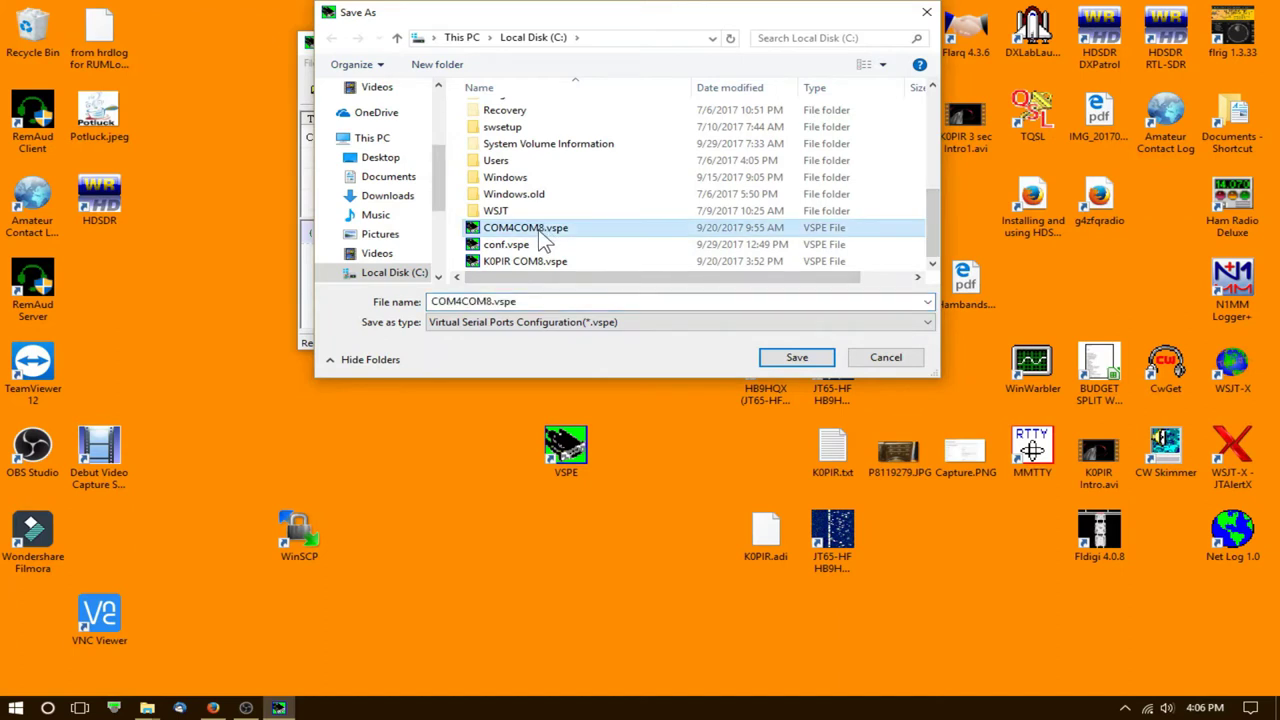
left_click(448, 306)
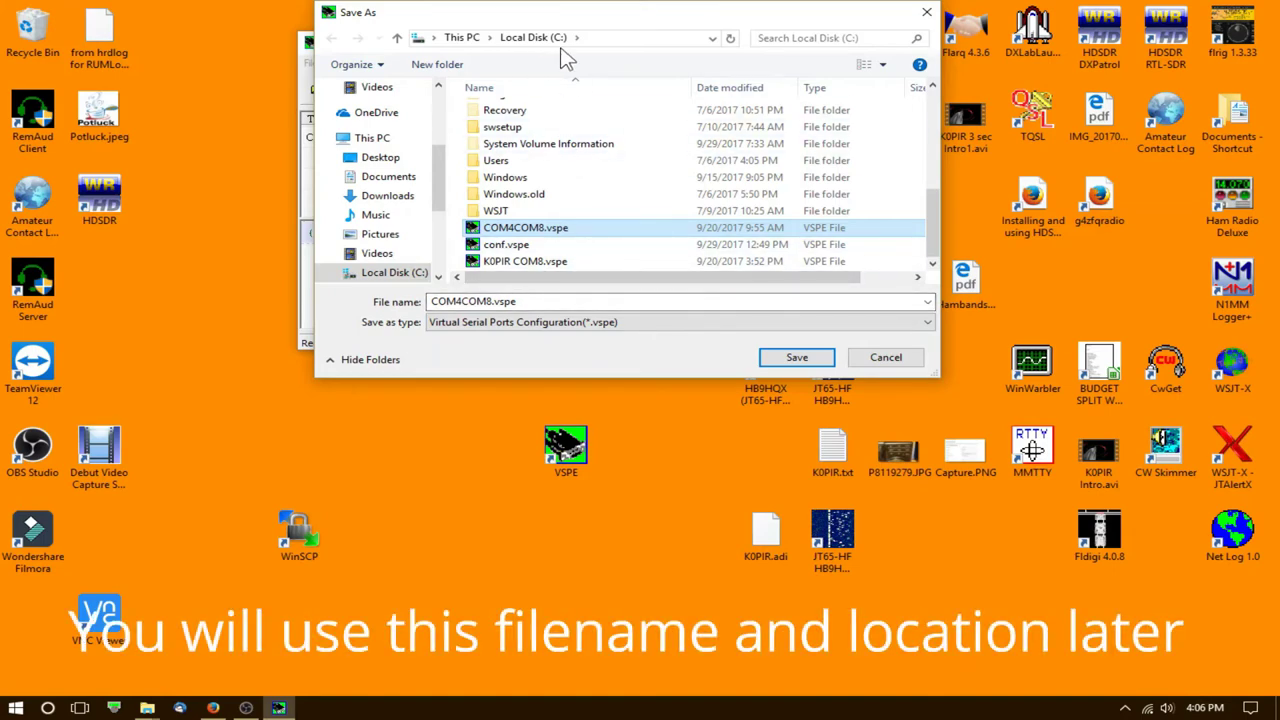
left_click(797, 357)
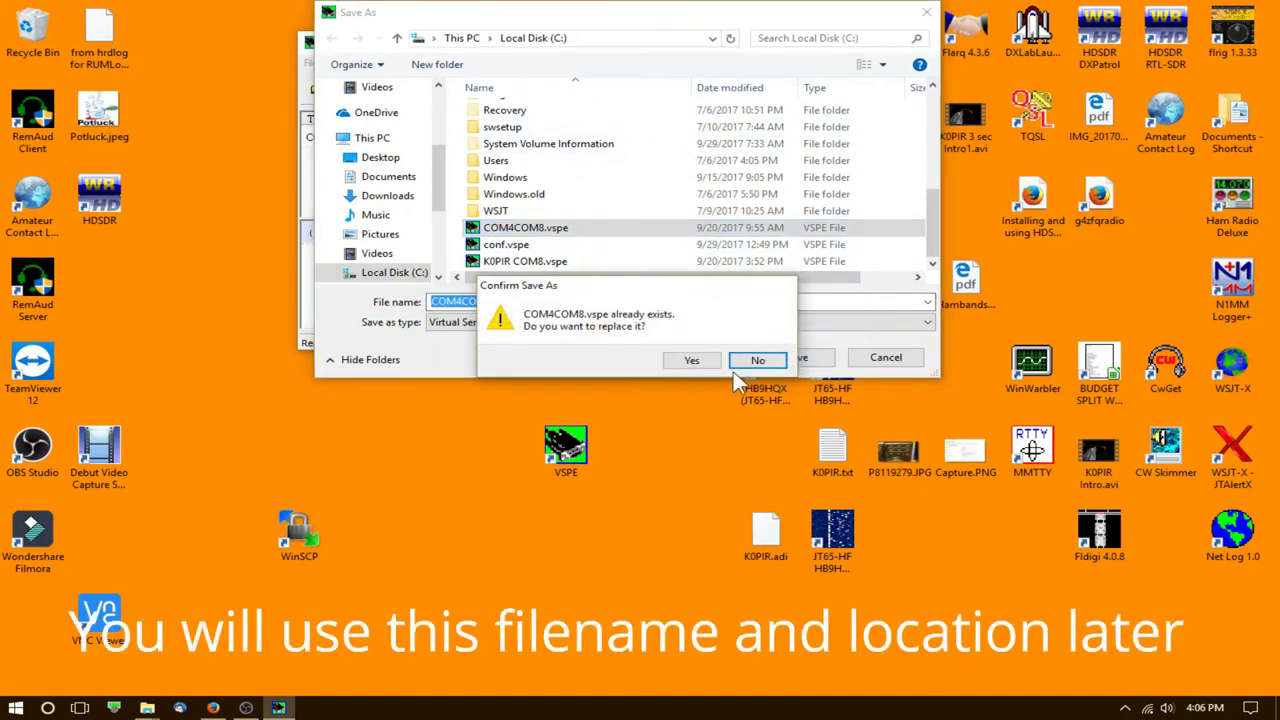
left_click(692, 361)
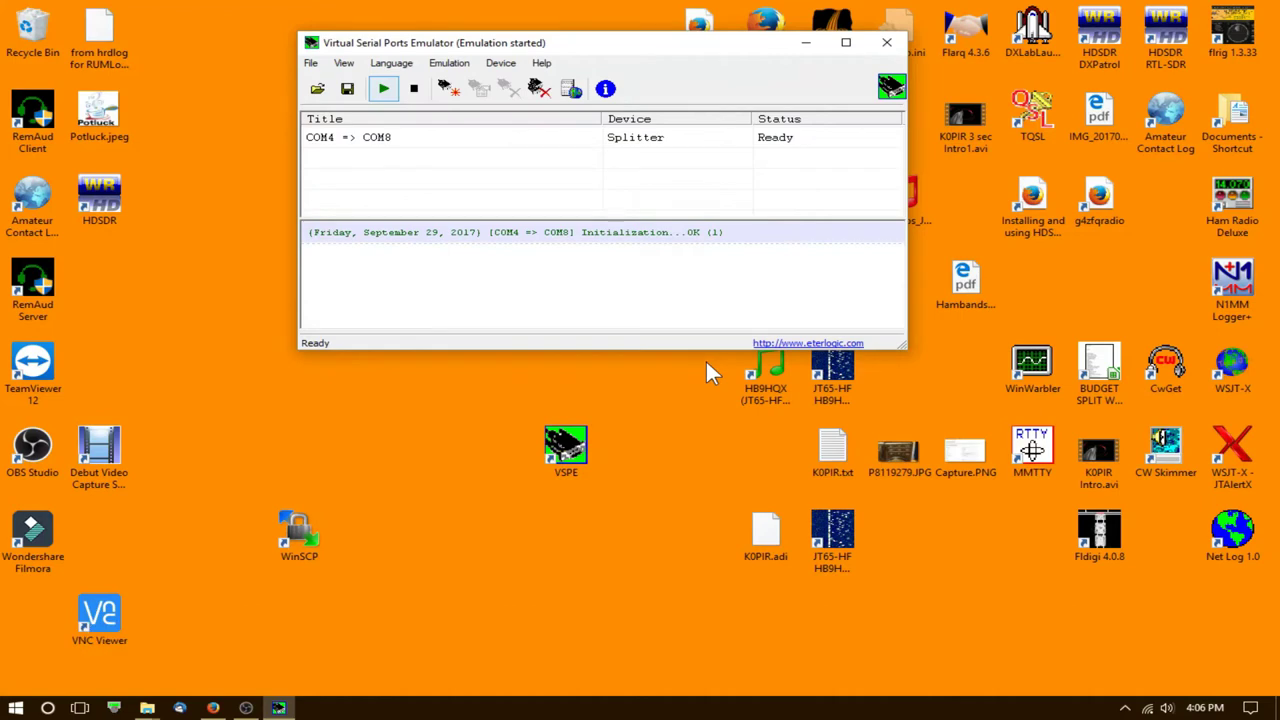
Step: Quit the emulator, confirming the exit, and check the hidden notification icons on the taskbar
left_click(886, 42)
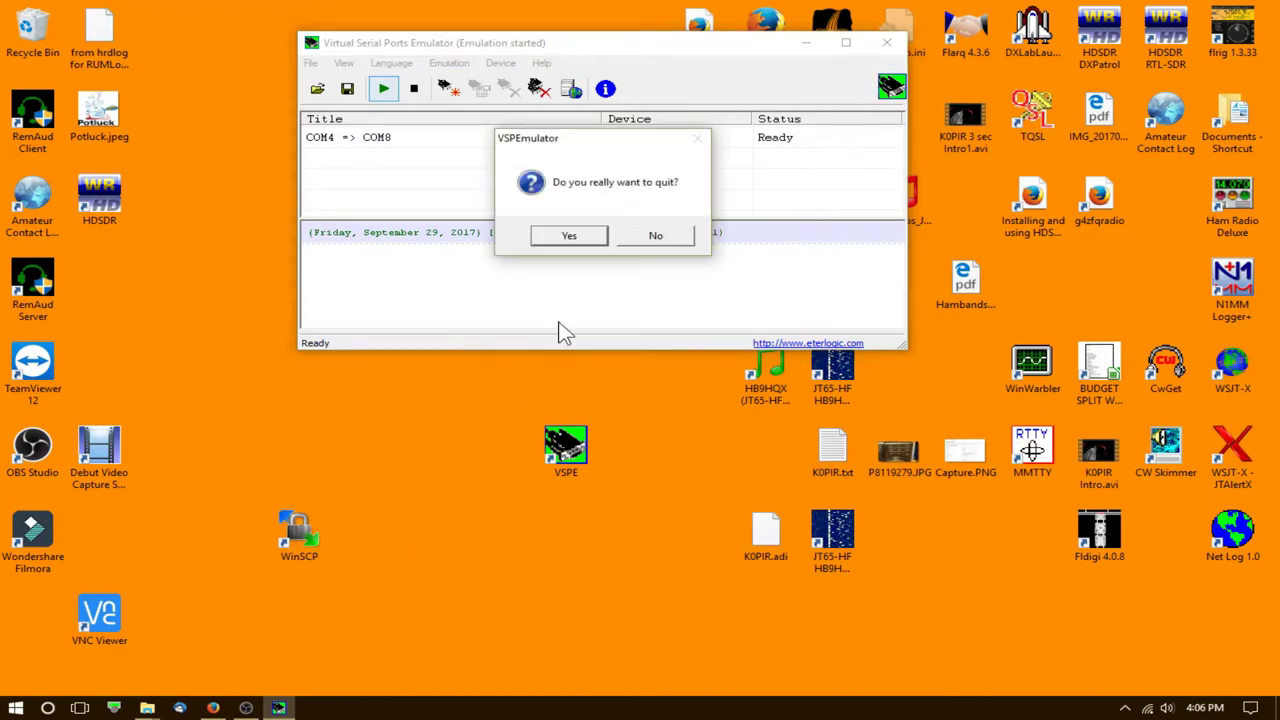
left_click(569, 236)
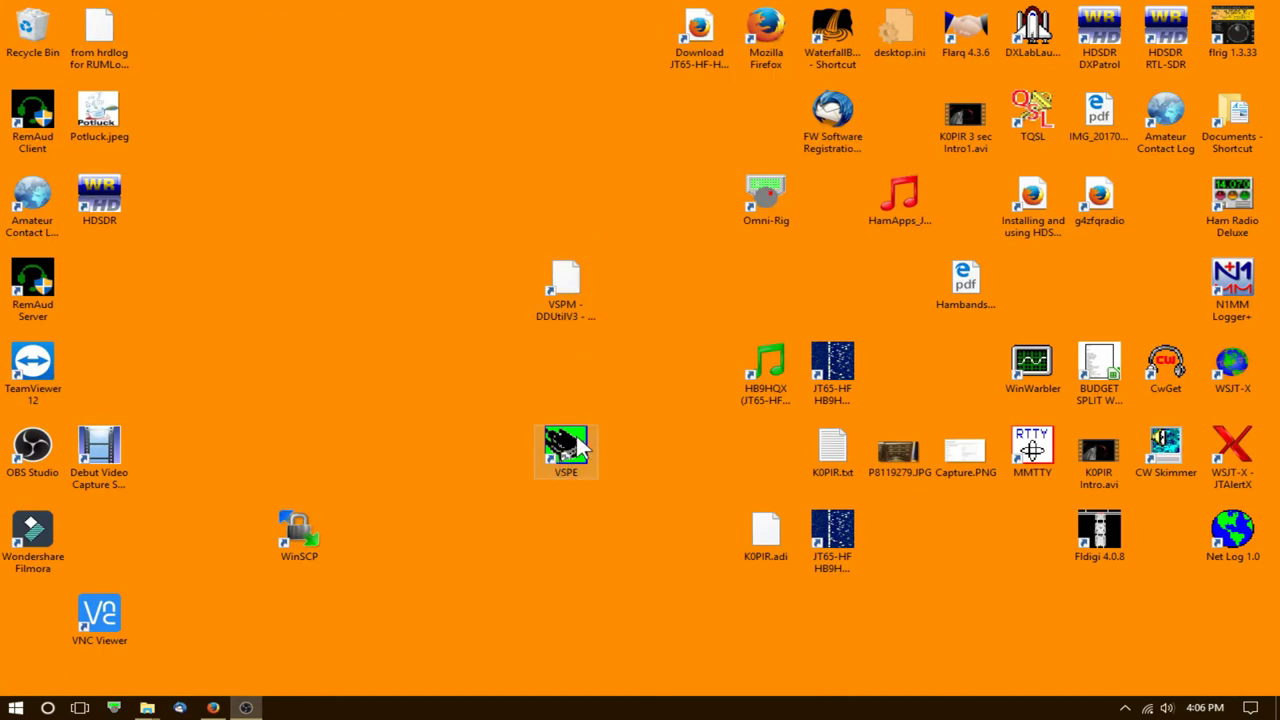
left_click(1124, 708)
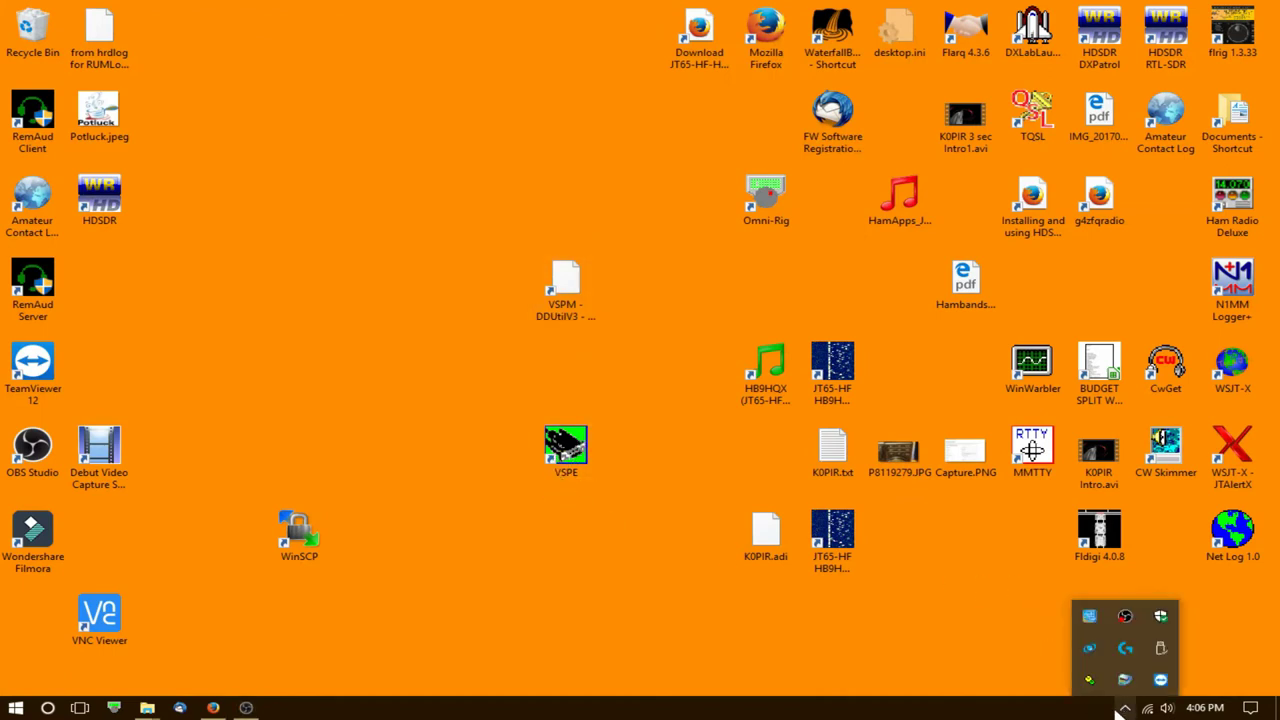
double_click(571, 451)
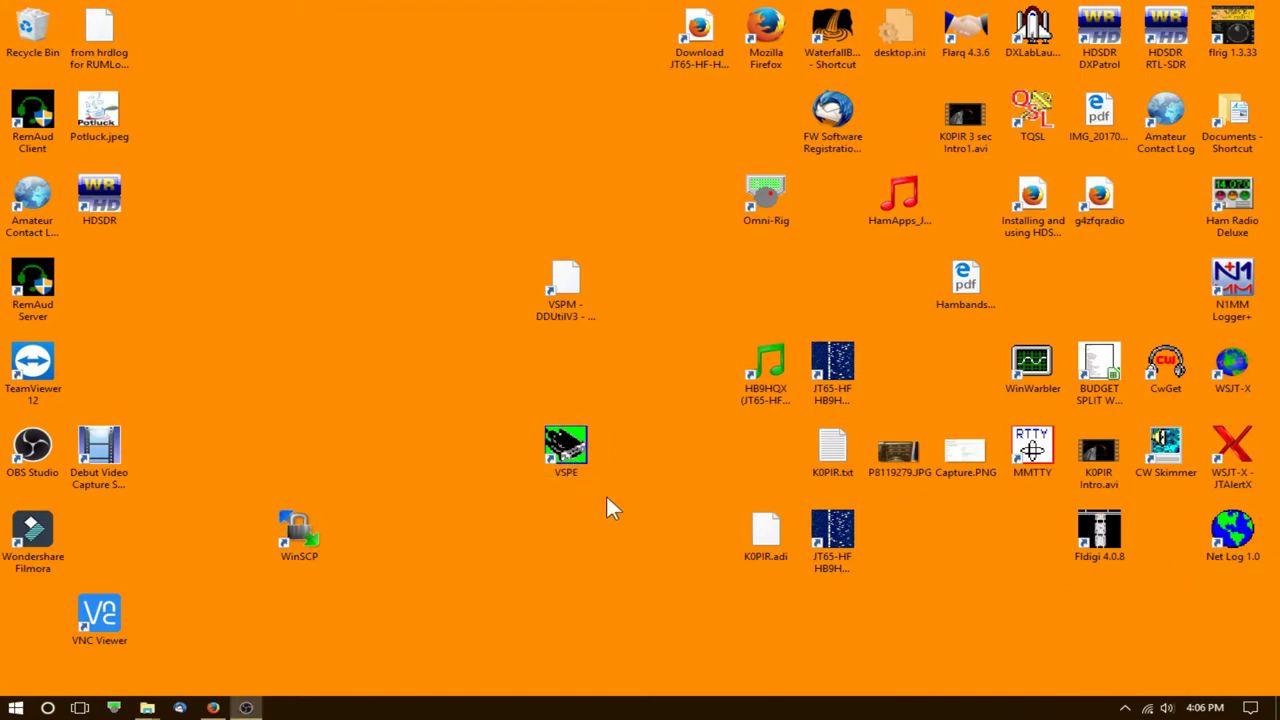
Step: Examine the launch arguments after the .exe path in the VSPE desktop shortcut's target, and close its properties without changes
right_click(570, 451)
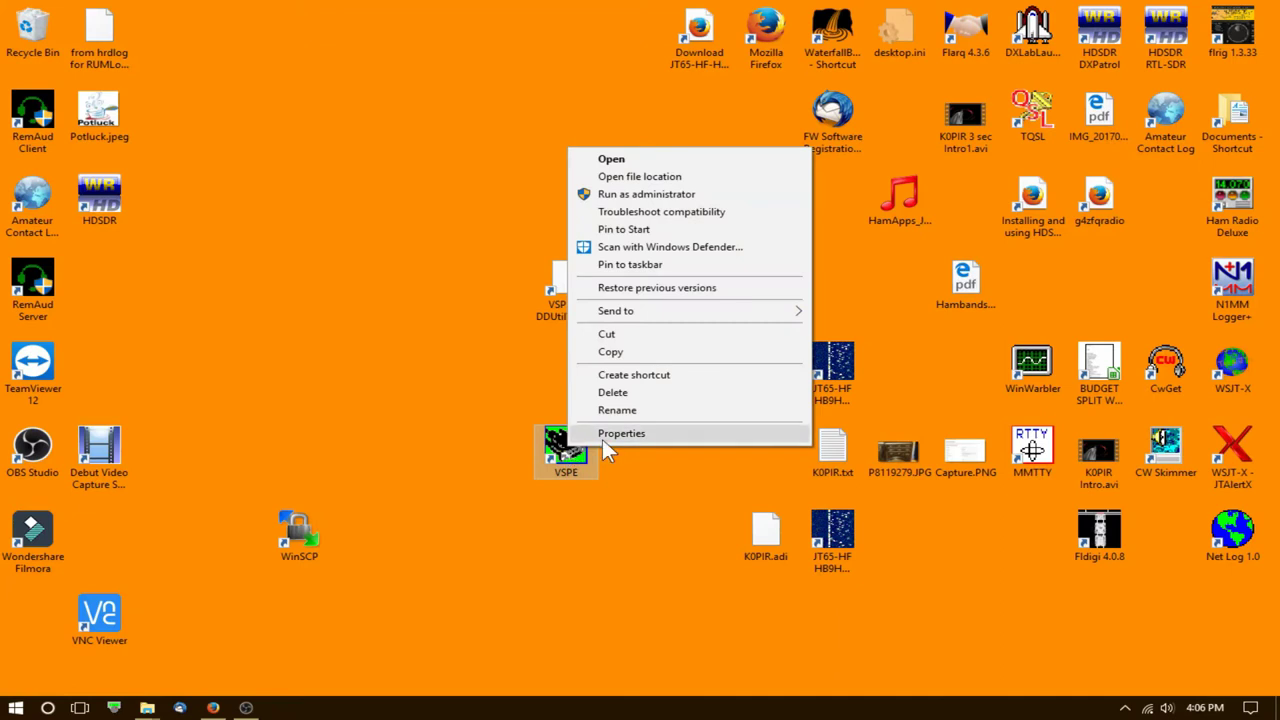
left_click(602, 436)
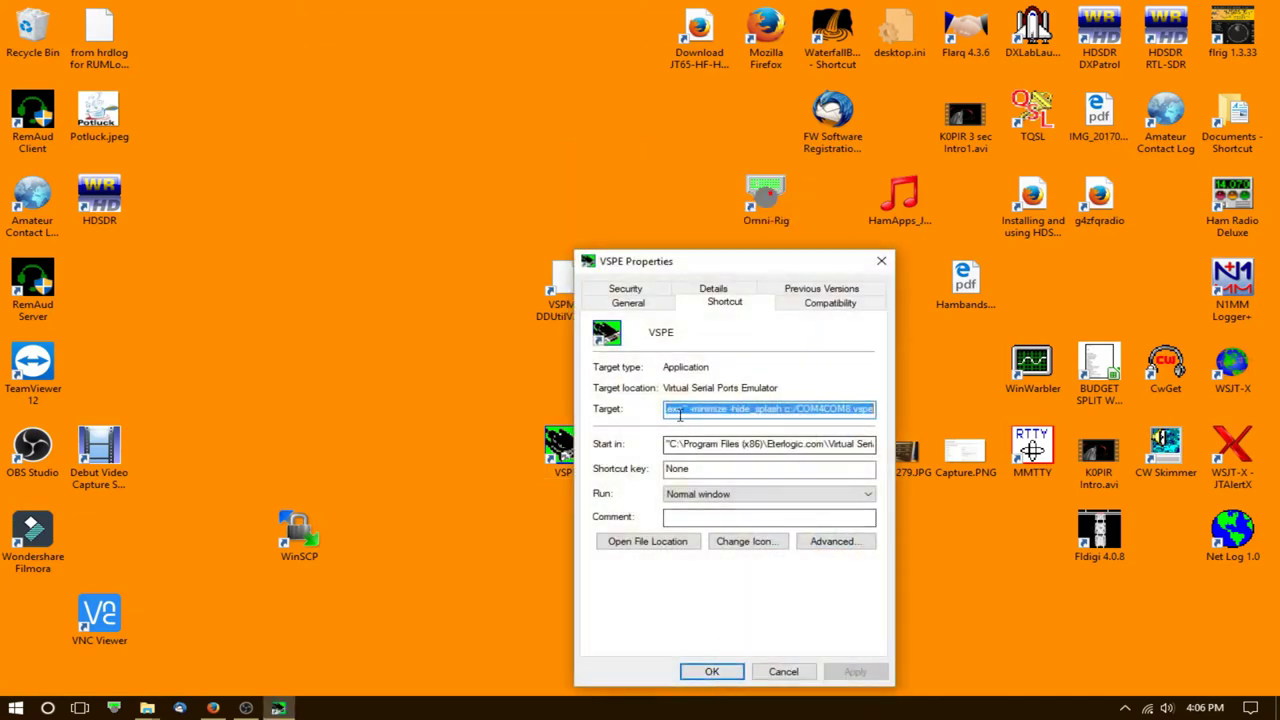
left_click(690, 409)
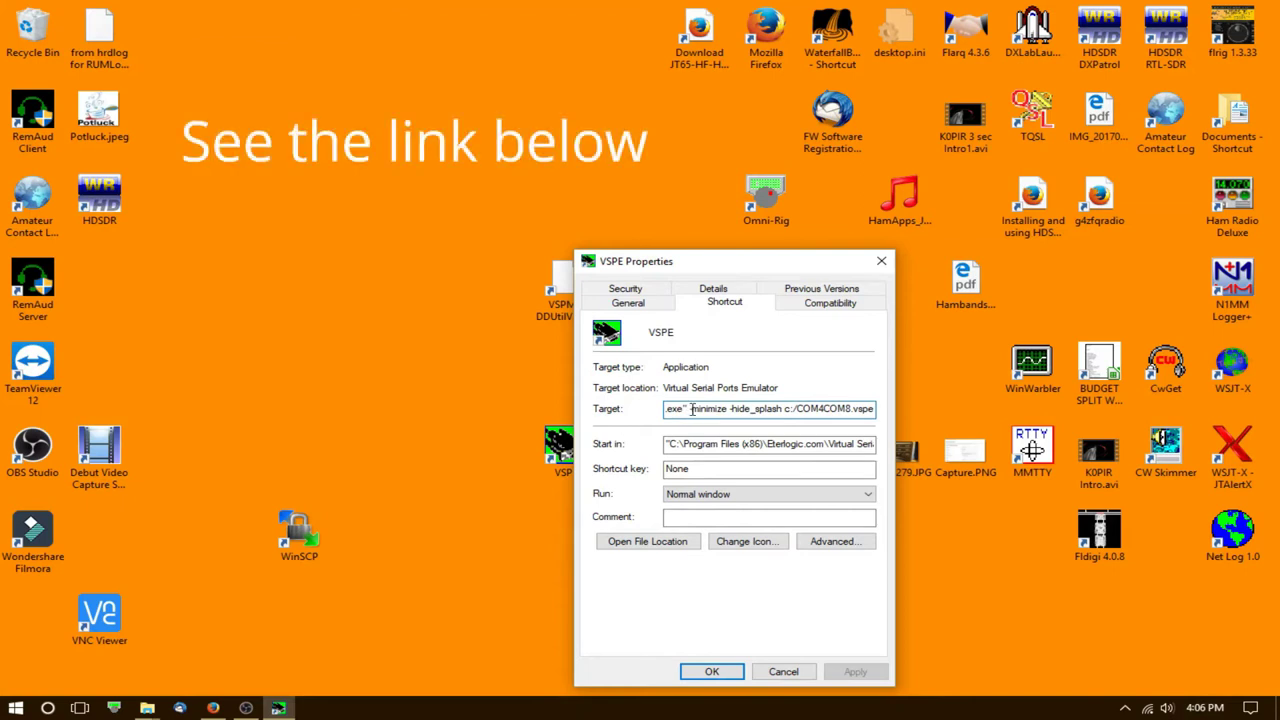
left_click_drag(690, 409, 901, 412)
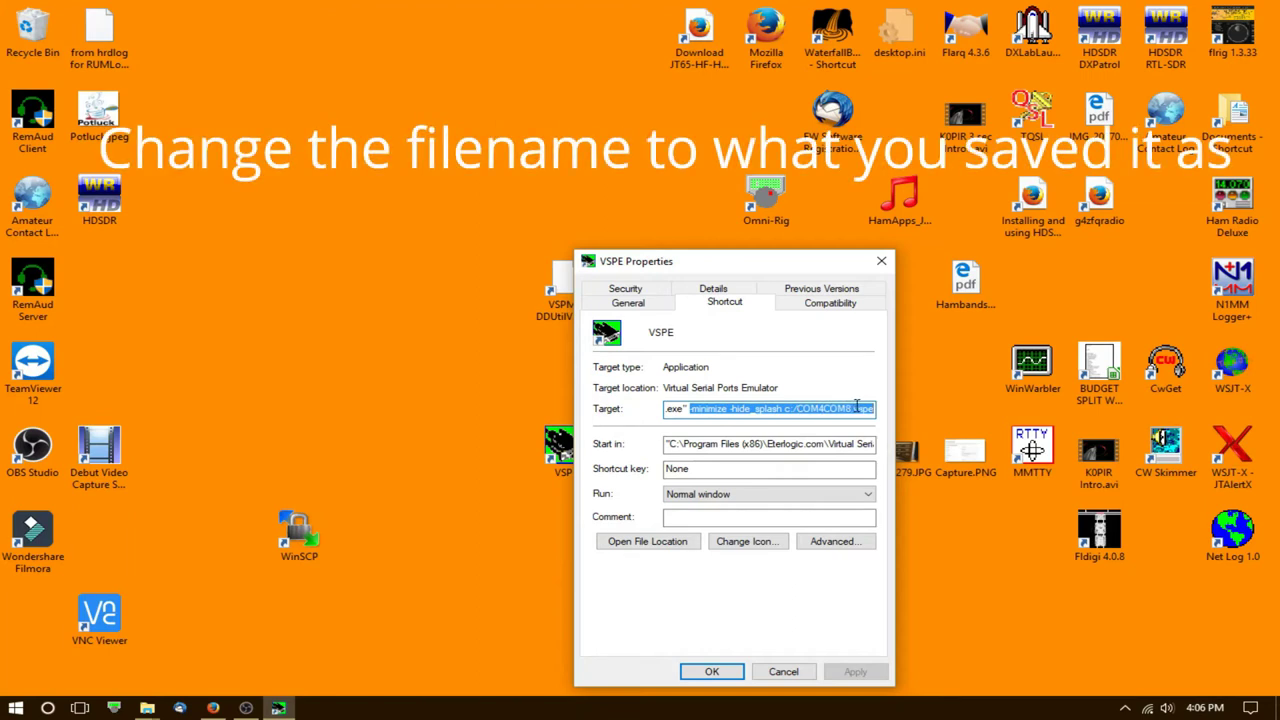
left_click(781, 672)
Step: Reposition the VSPE desktop shortcut and launch the emulator from it, declining the licence order and dismissing the licence reminder
left_click_drag(555, 452, 612, 450)
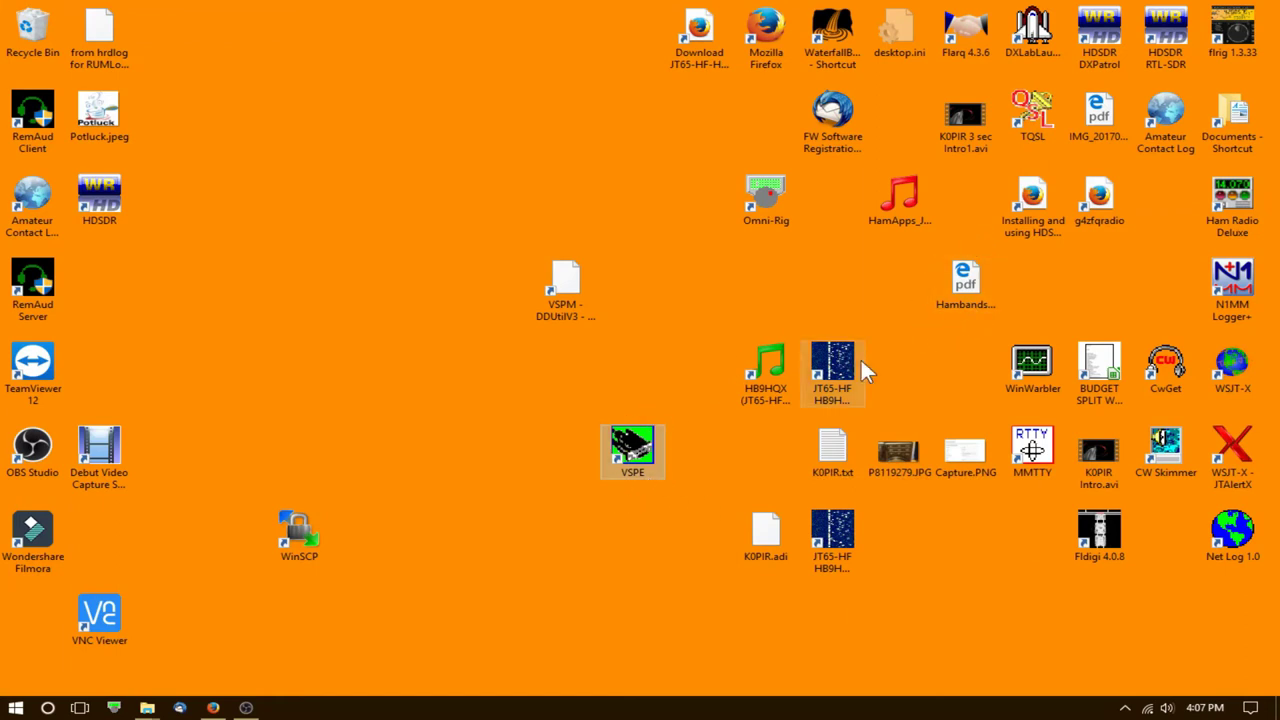
double_click(630, 458)
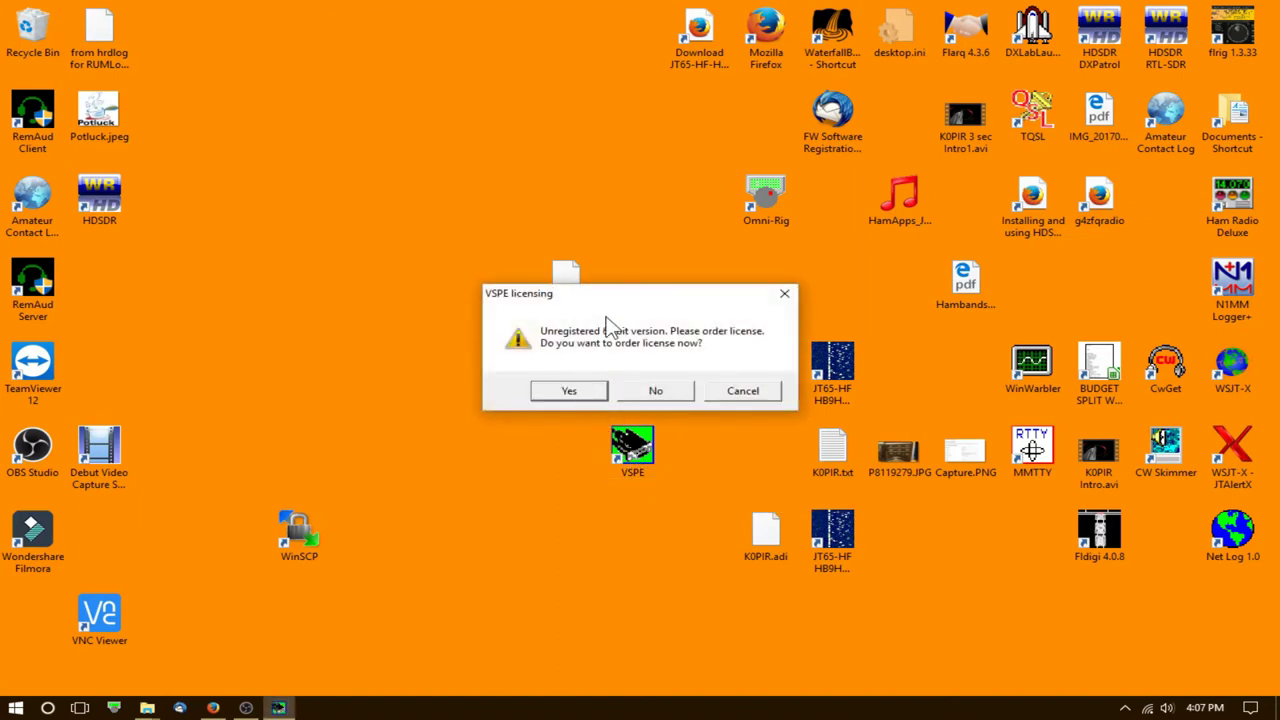
left_click(656, 390)
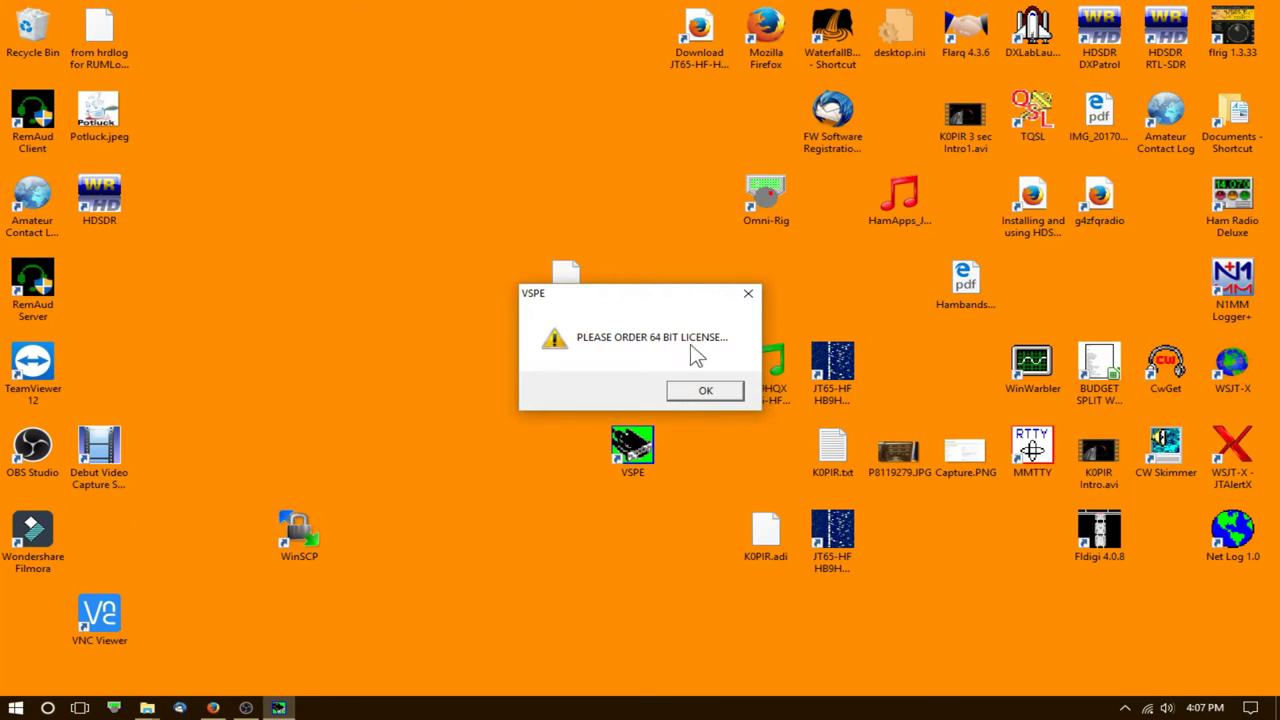
left_click(698, 394)
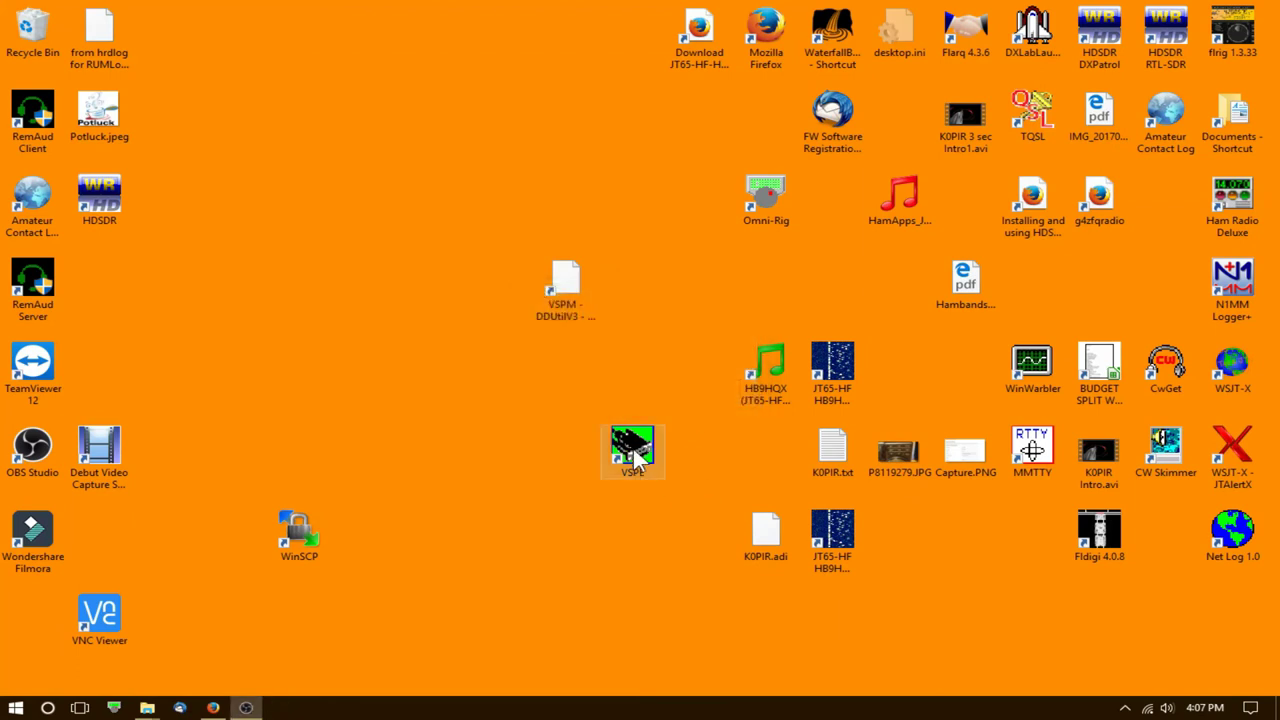
Step: Restore Virtual Serial Ports Emulator from the hidden notification icons, check the COM4 to COM8 splitter's status, and minimize it again
left_click(1125, 708)
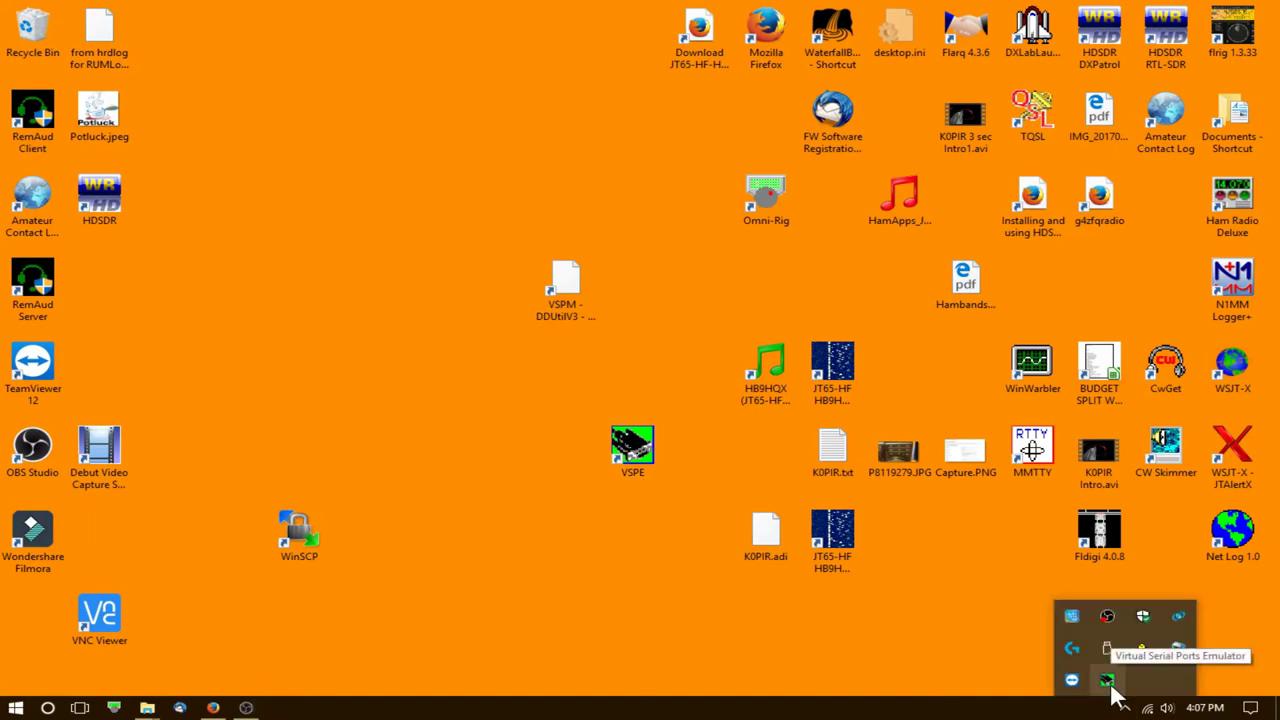
left_click(1107, 681)
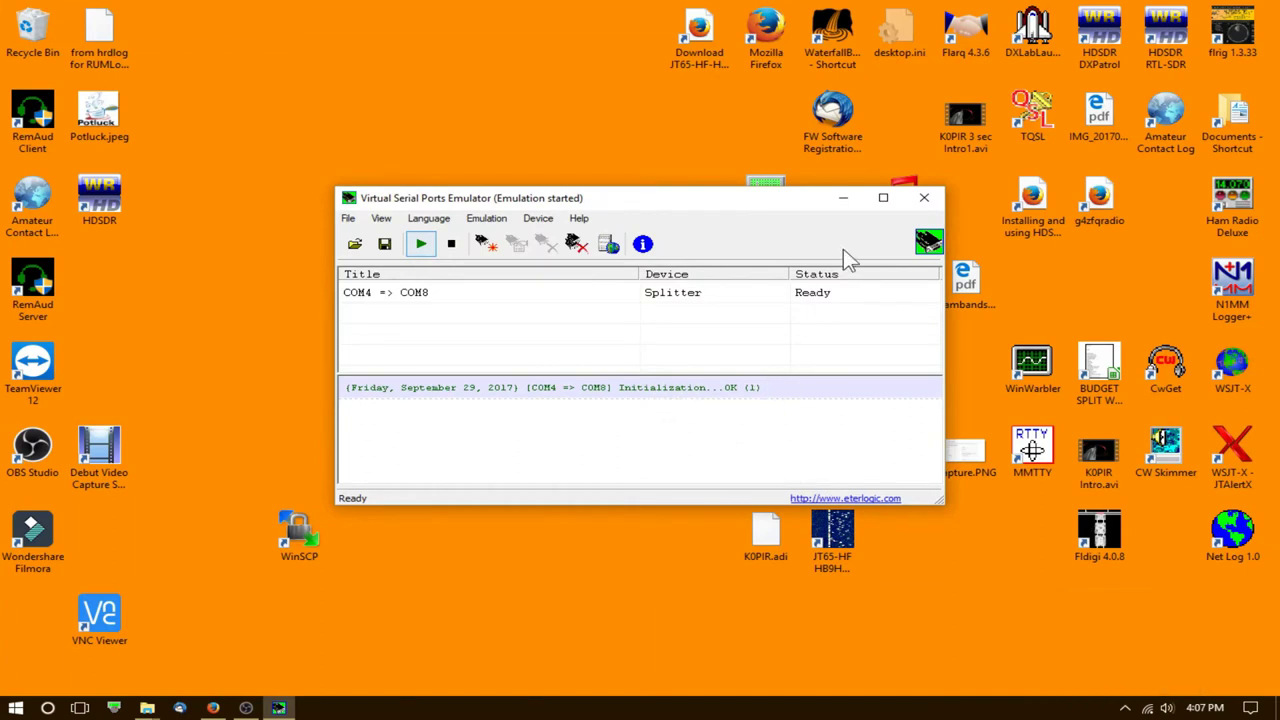
left_click(845, 198)
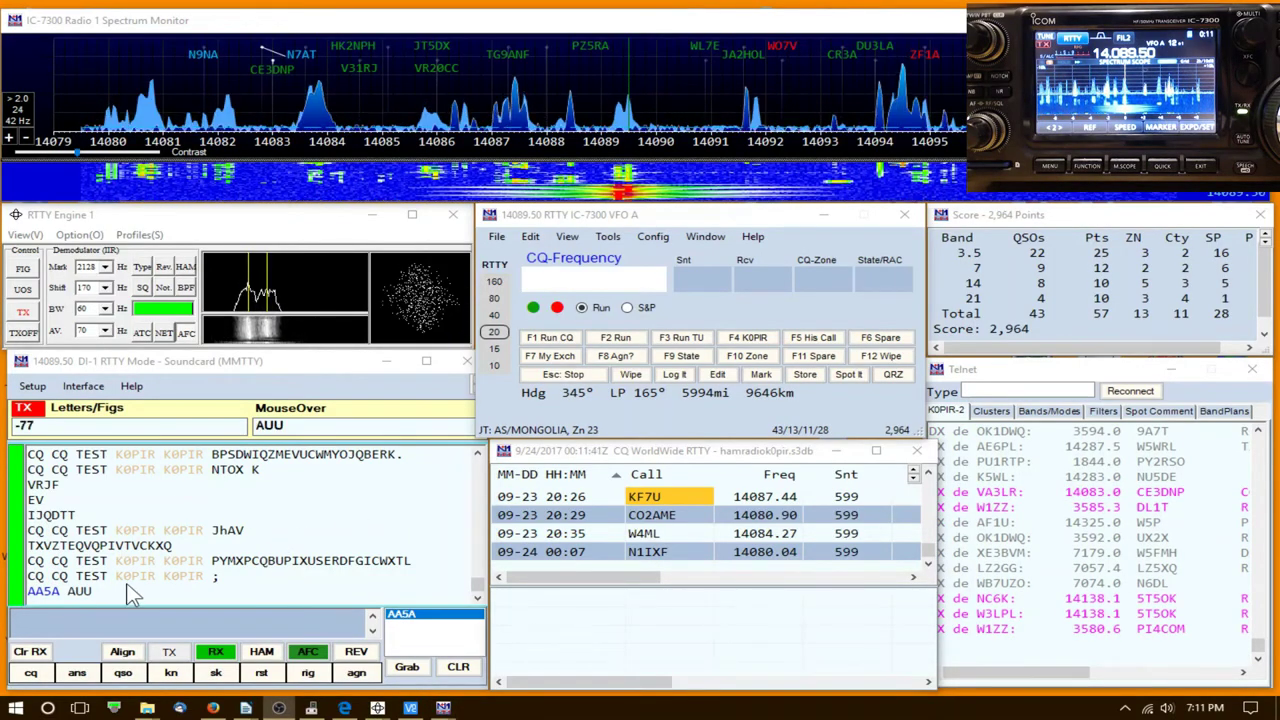
Step: Send the AGN? repeat request twice, and grab call sign AA5AU from the received RTTY text to send it the run exchange
left_click(615, 356)
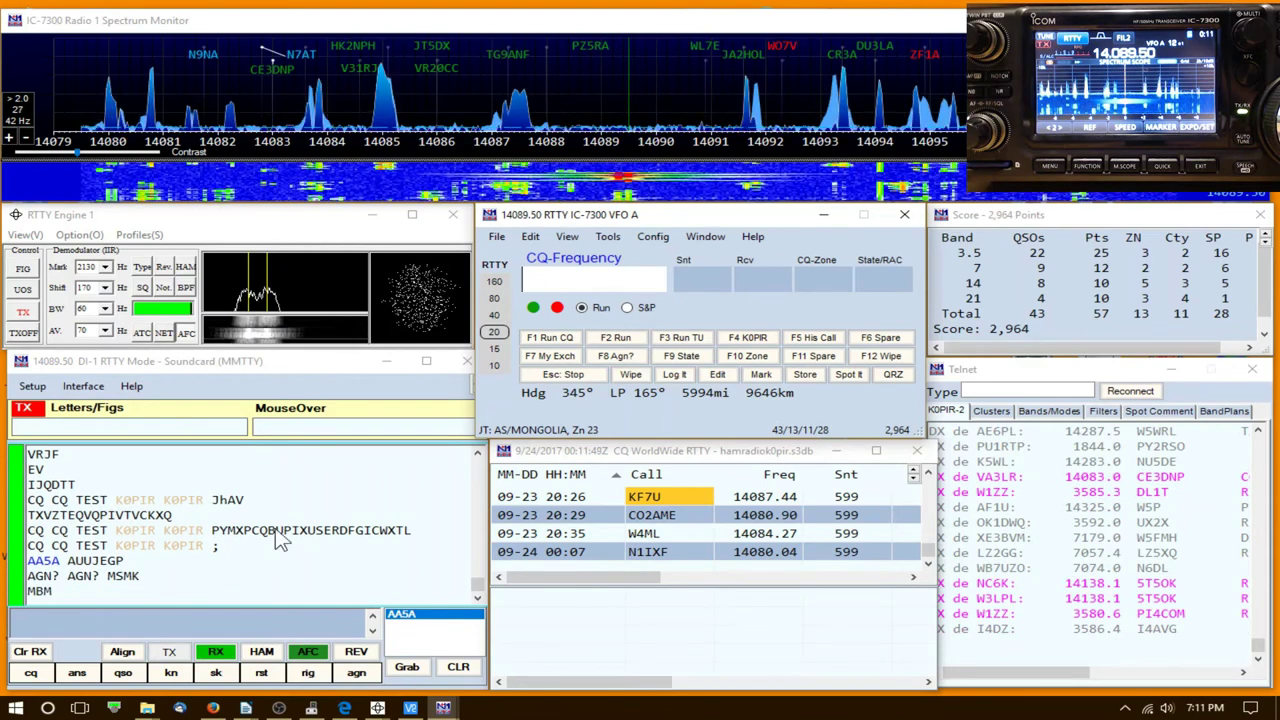
left_click(617, 362)
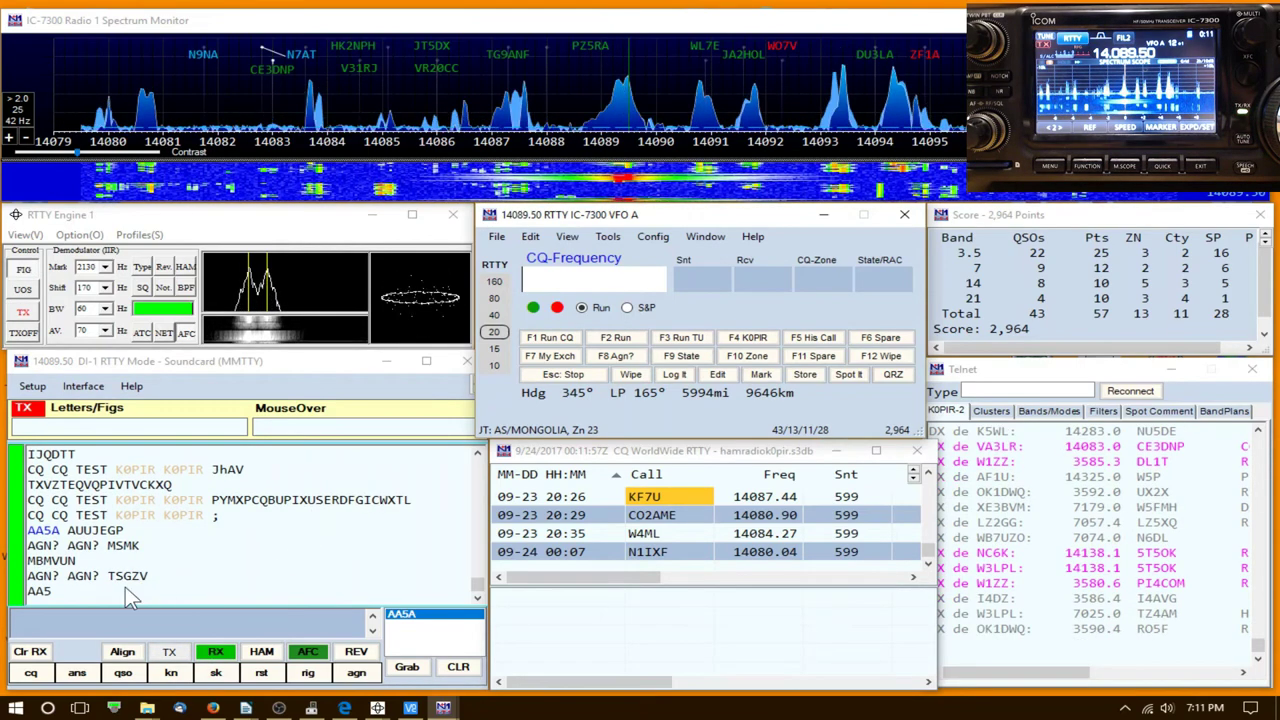
left_click(41, 591)
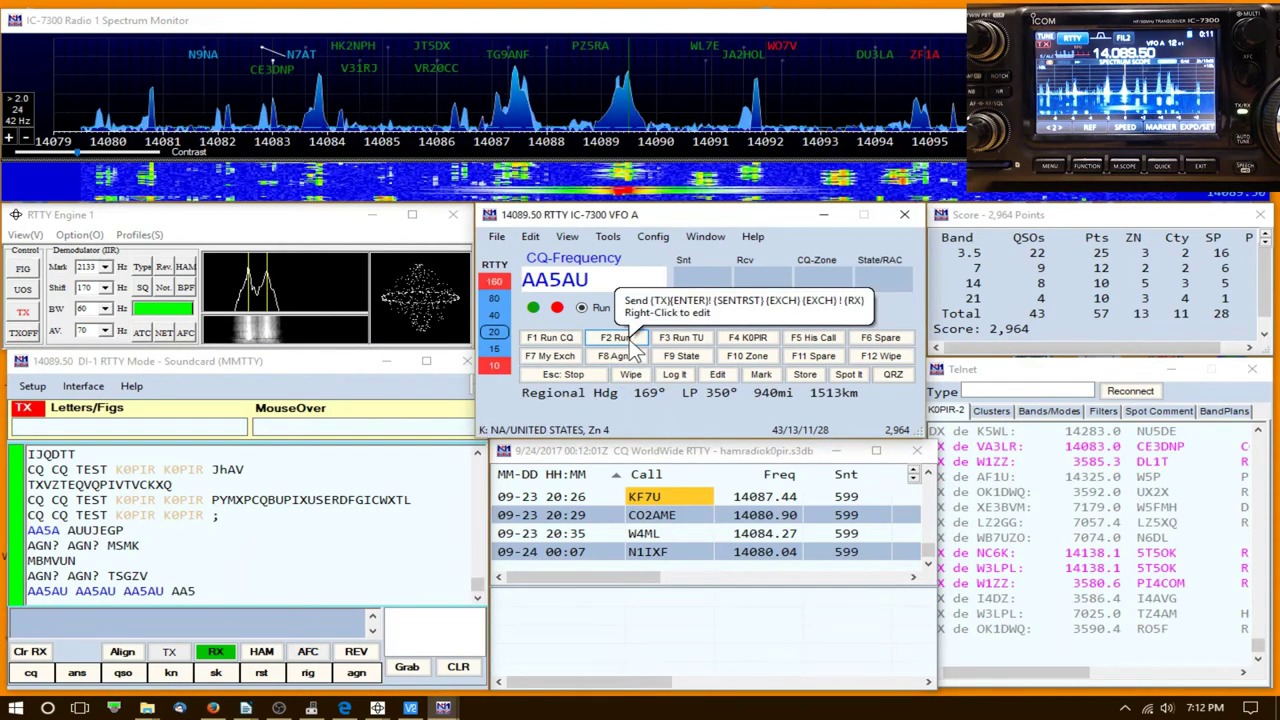
left_click(631, 336)
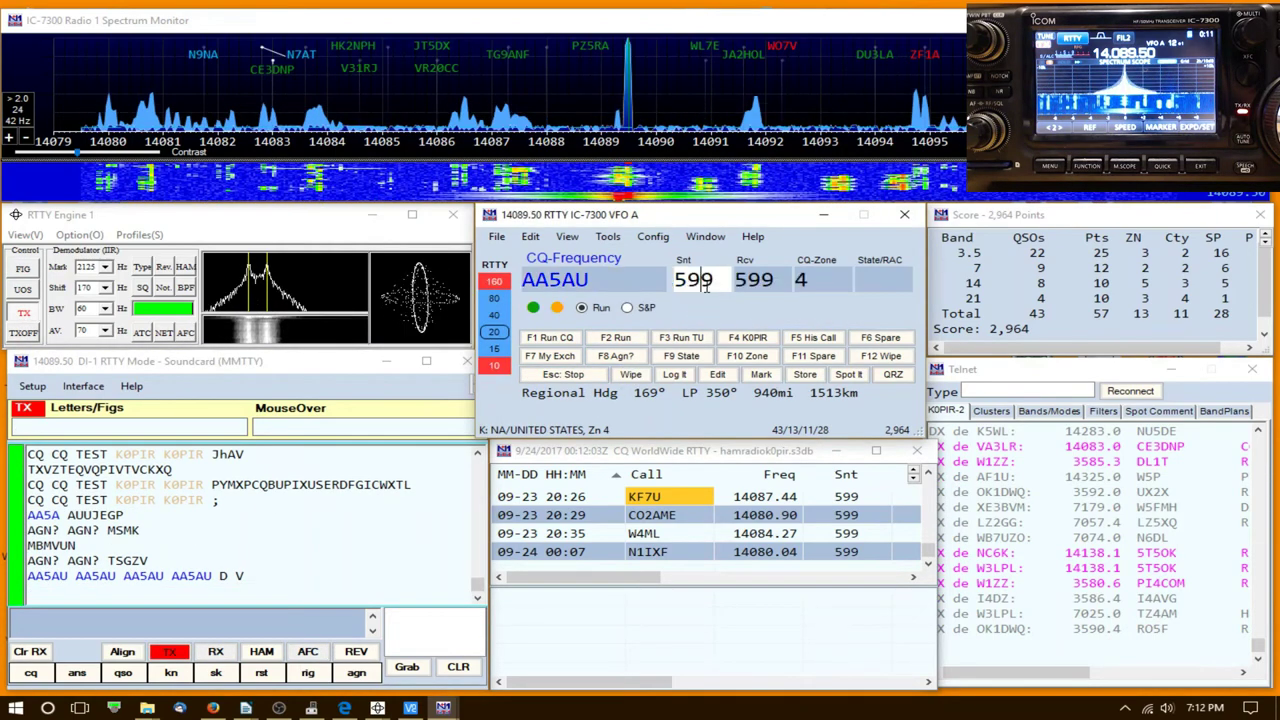
Step: Fill in LA as AA5AU's State/RAC from the received text, and send the thank-you message while logging the contact
left_click(872, 277)
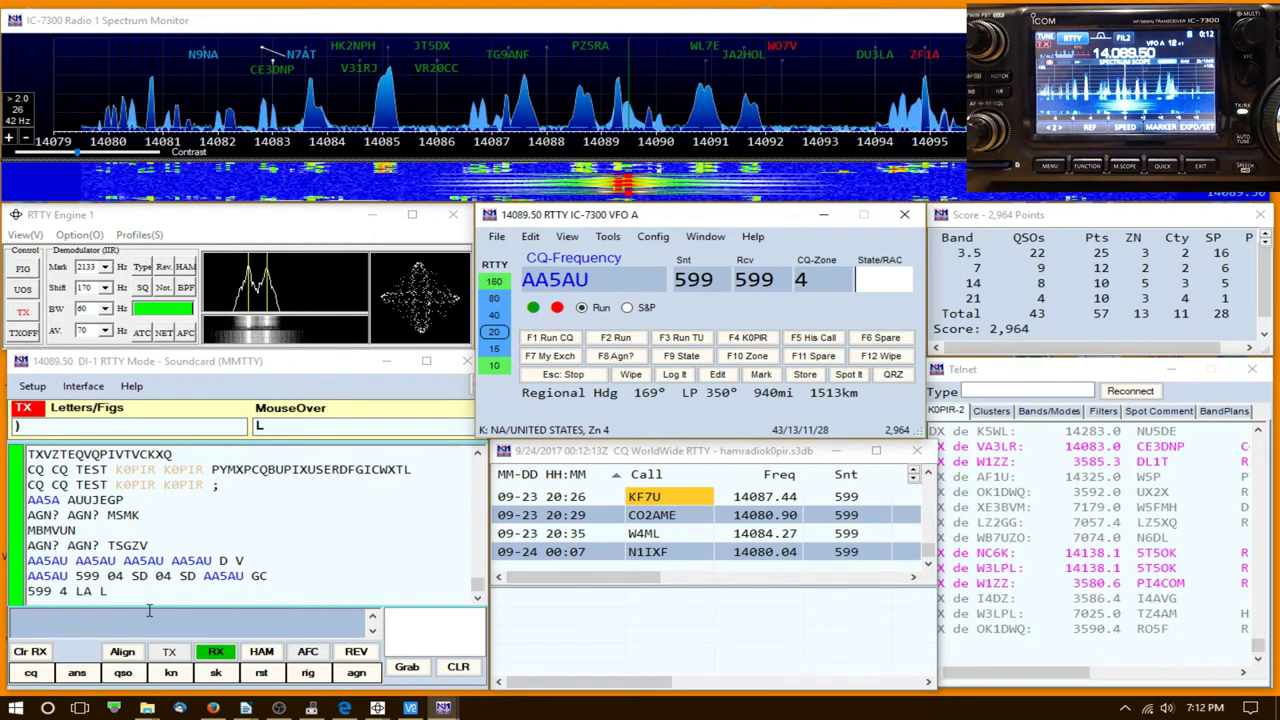
left_click(94, 593)
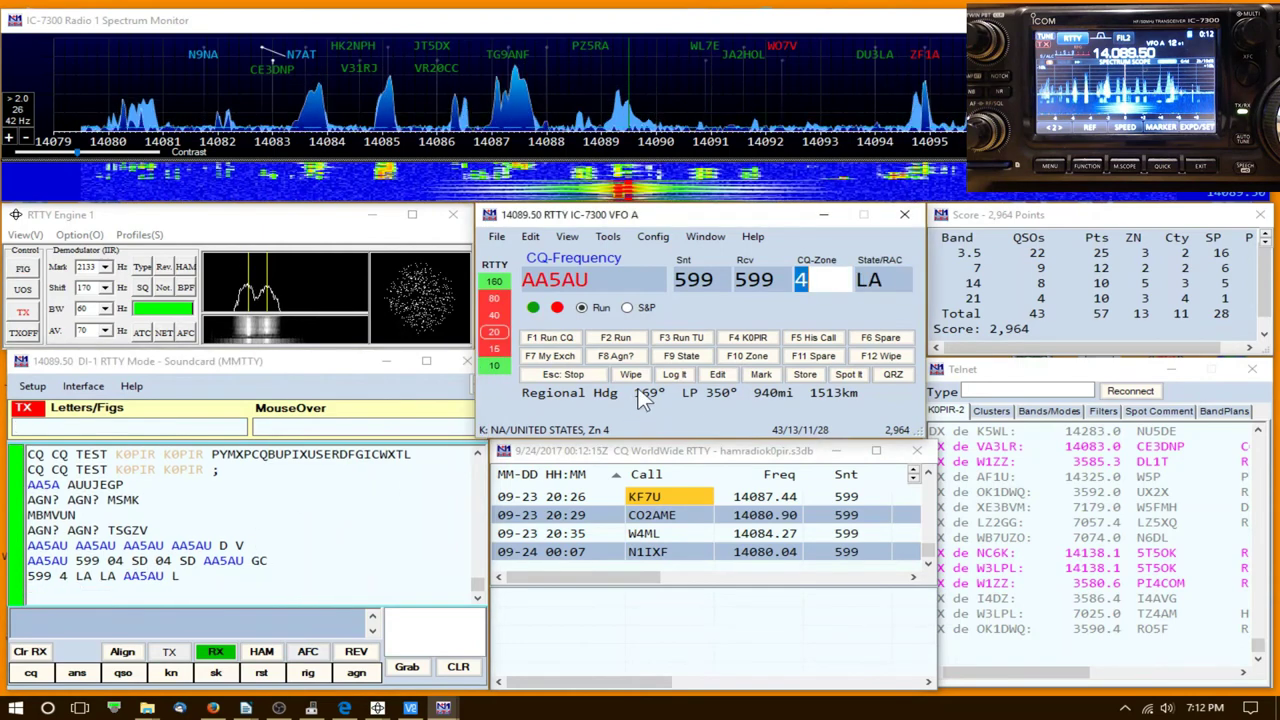
left_click(690, 345)
left_click(672, 376)
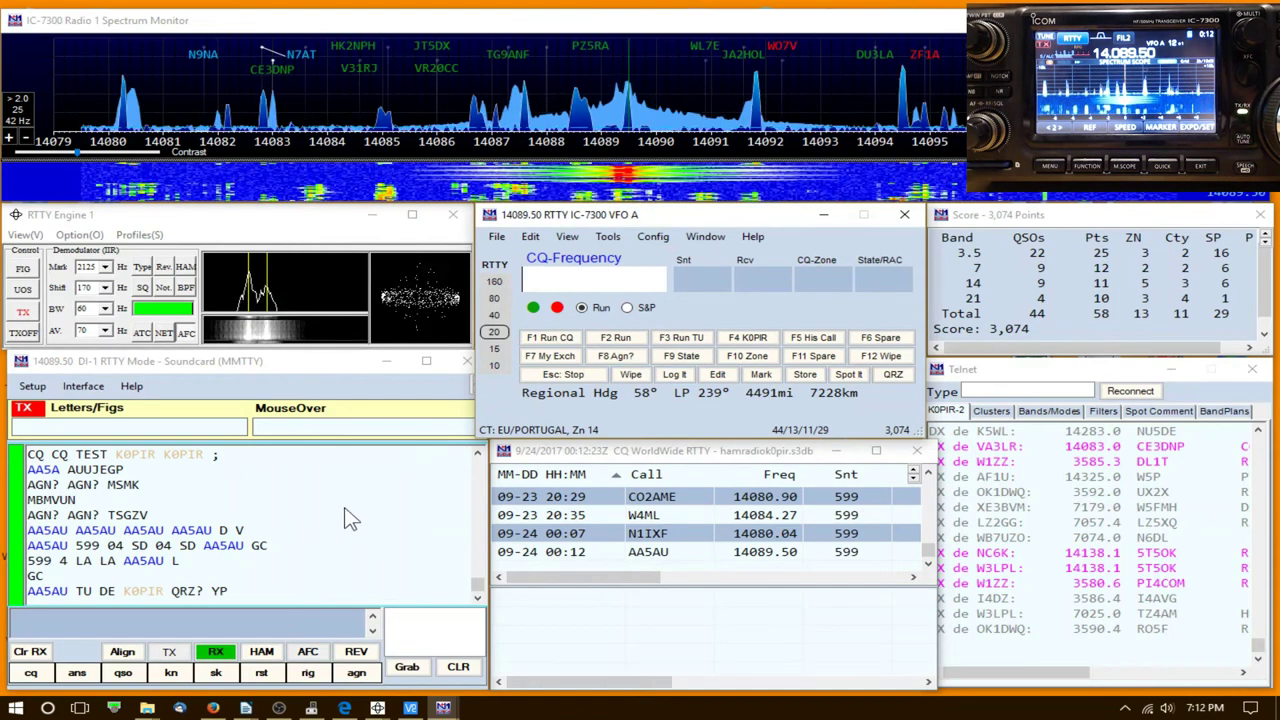
left_click(255, 591)
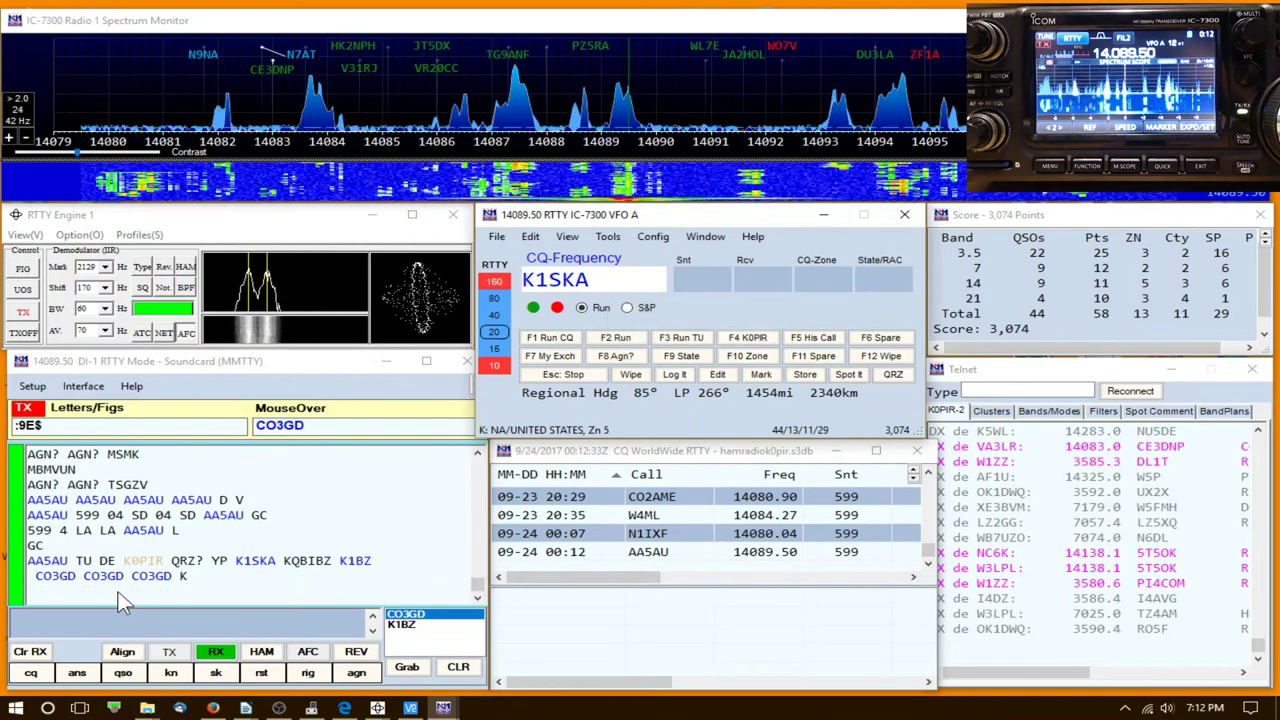
left_click(630, 377)
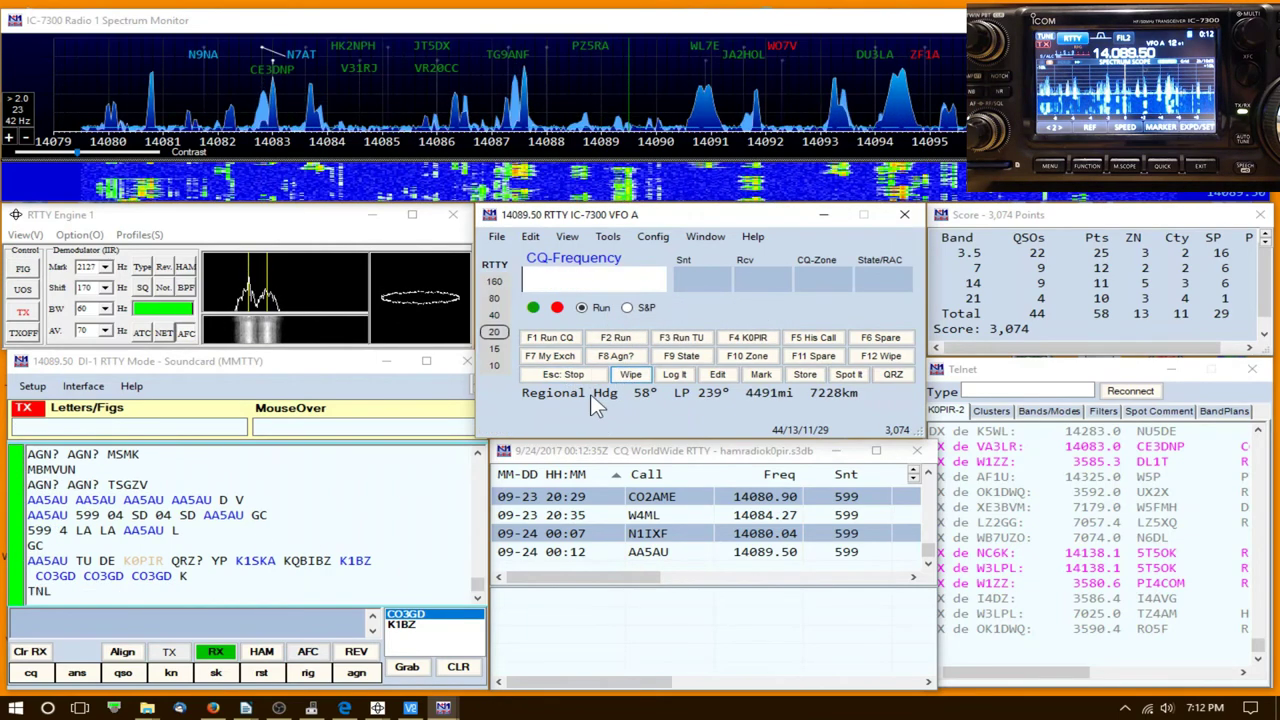
left_click(113, 578)
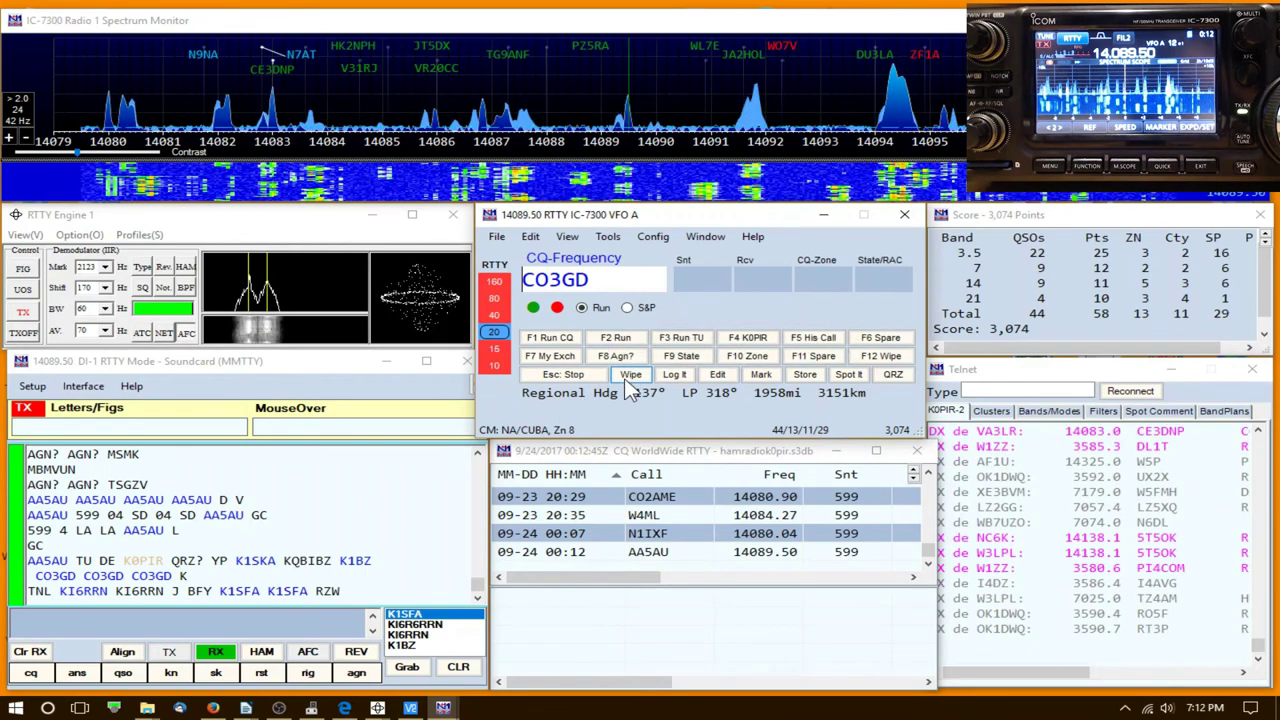
left_click(627, 378)
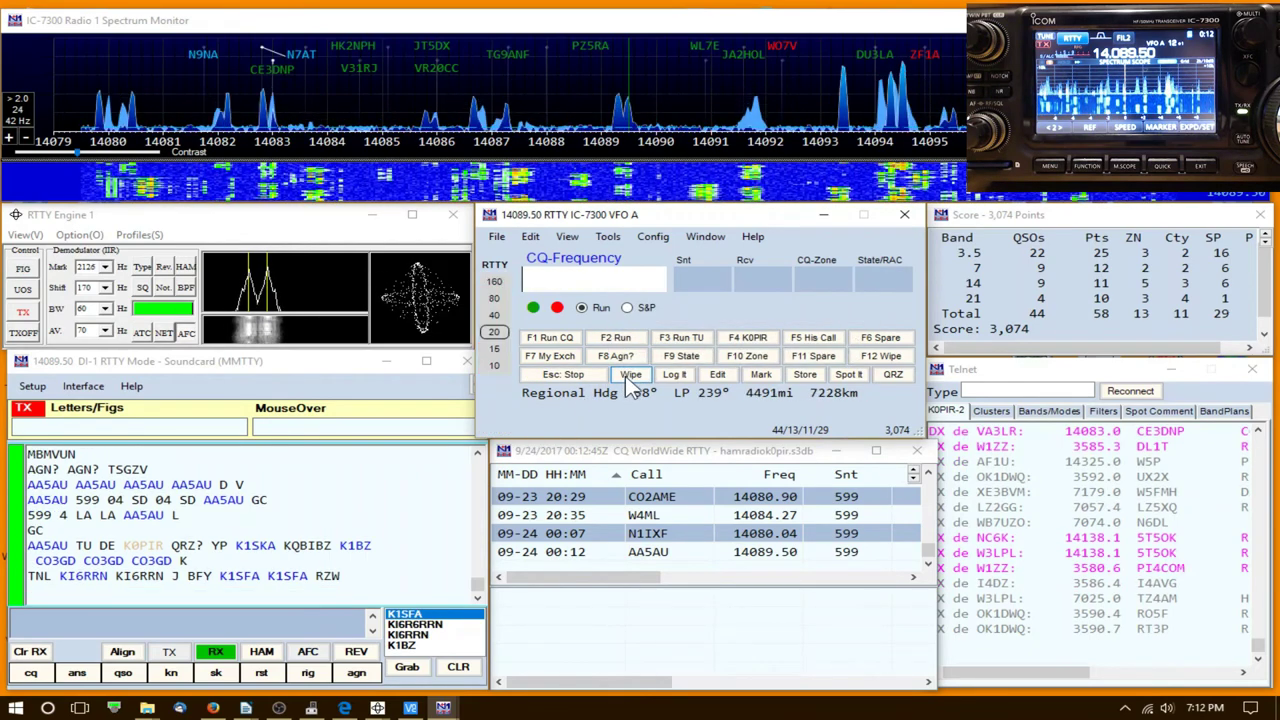
Step: Grab call sign CO3GD from the newly received RTTY text into the entry window and send it the run exchange
left_click(53, 591)
left_click(53, 591)
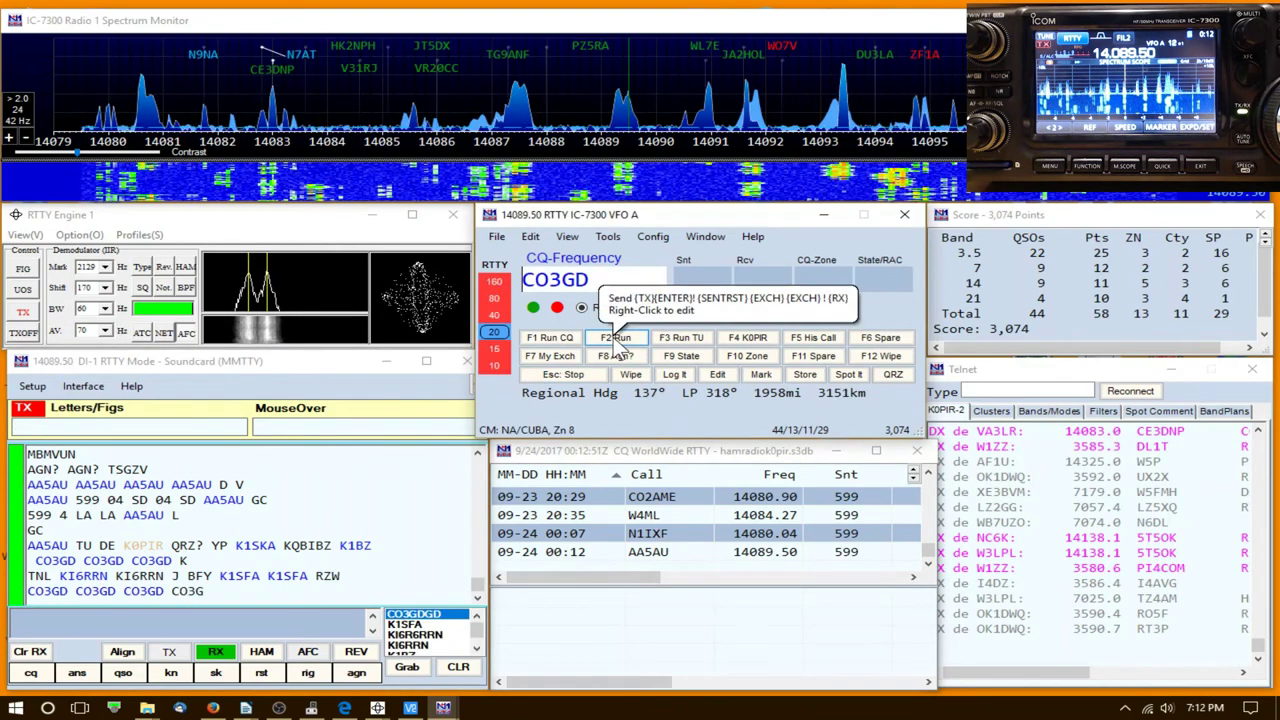
left_click(617, 337)
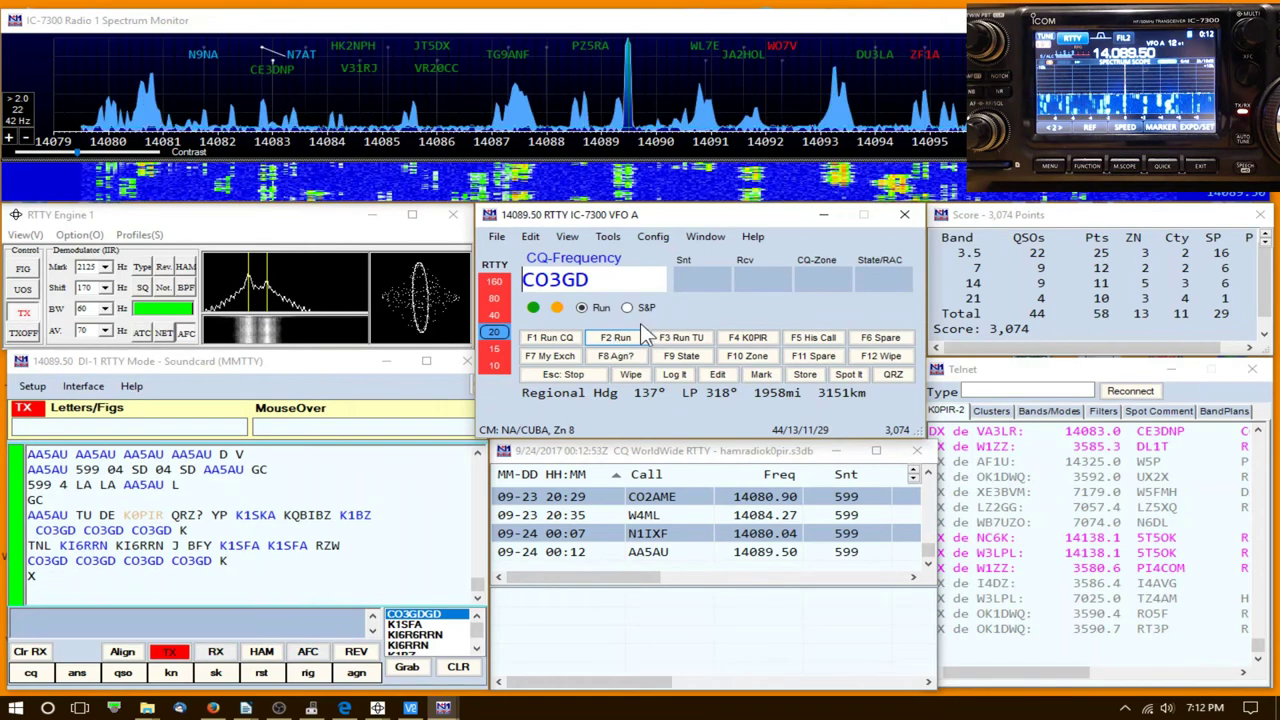
Step: Fill in CO3GD's sent and received reports as 599 with CQ zone 8, and send the thank-you message to log the contact
left_click(692, 289)
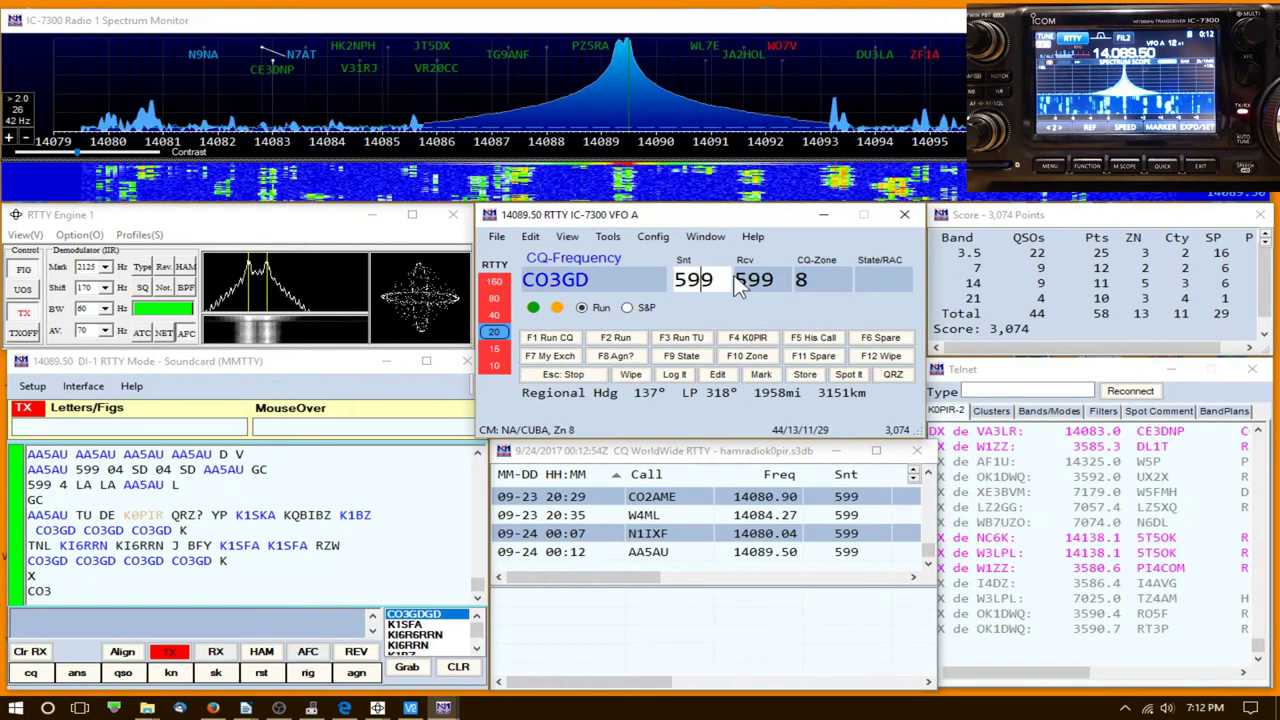
left_click(862, 278)
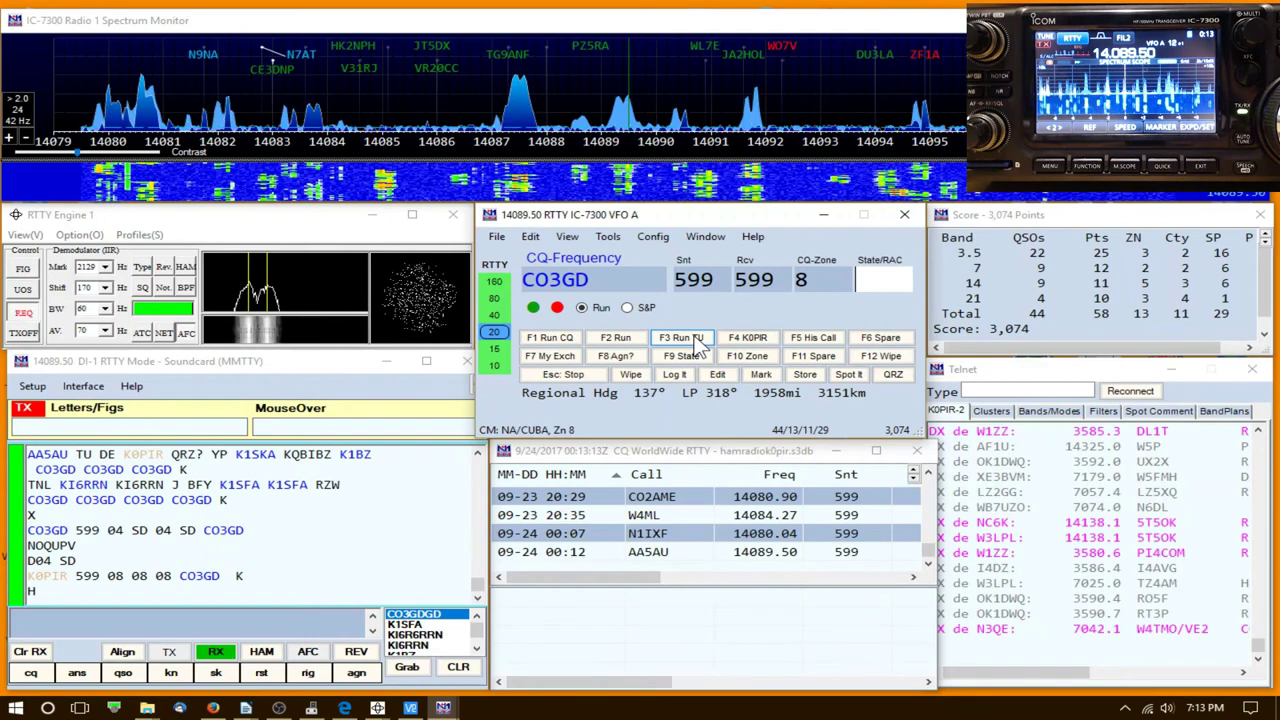
left_click(680, 338)
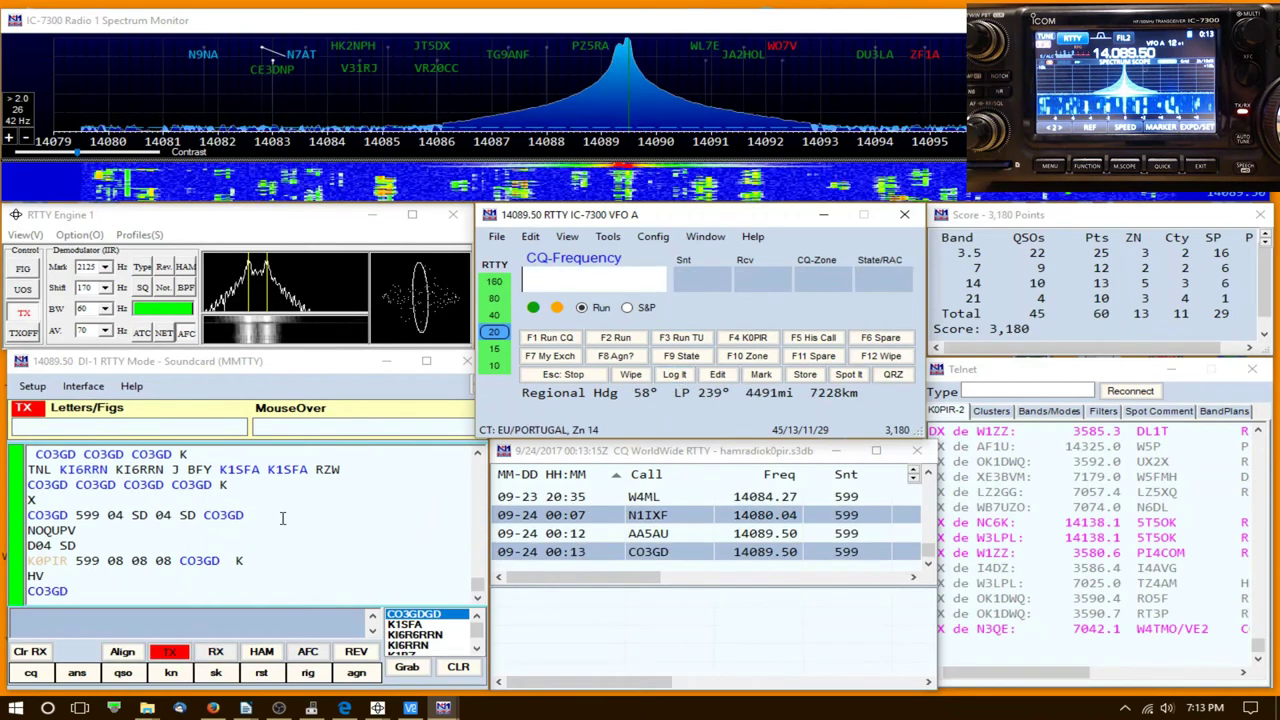
left_click(287, 469)
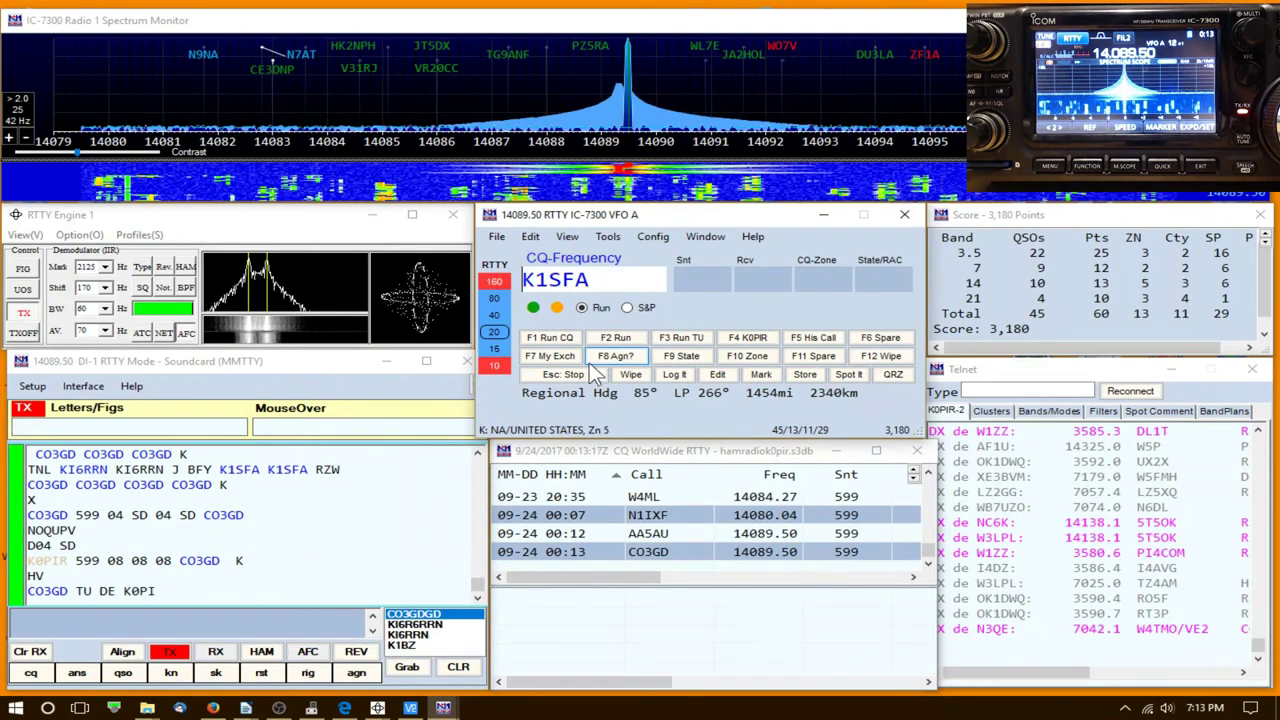
left_click(617, 340)
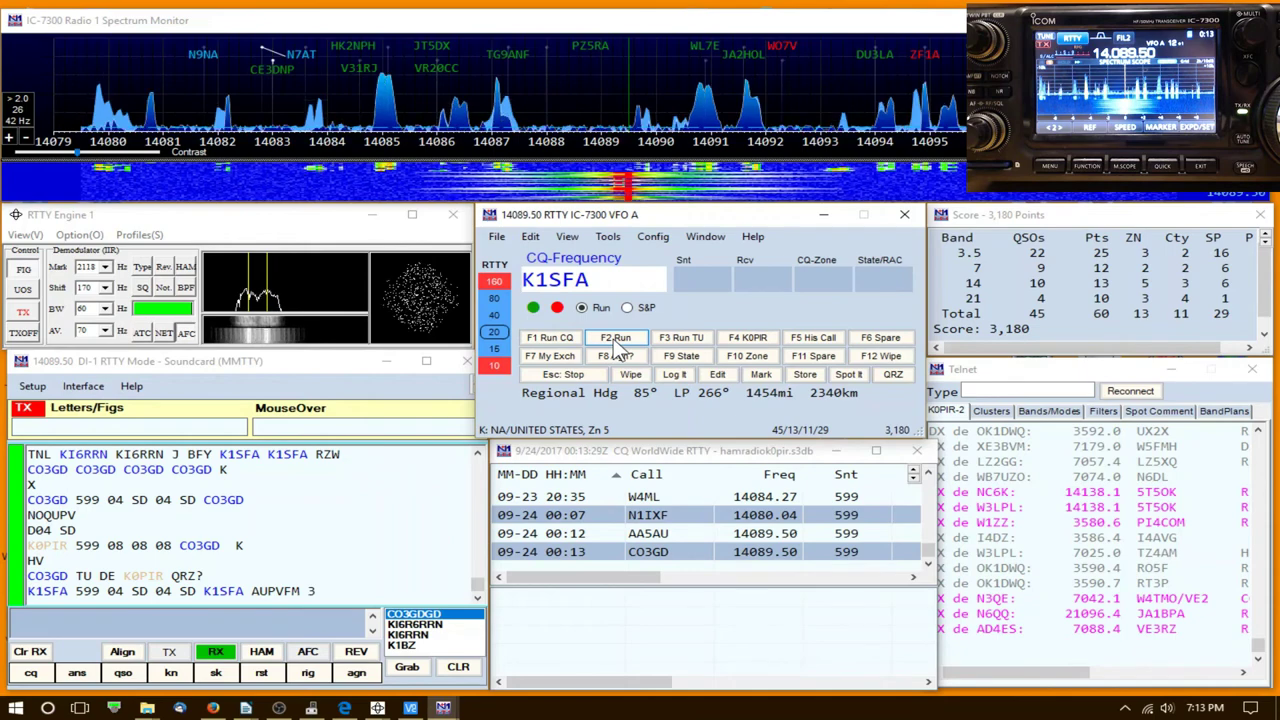
left_click(617, 340)
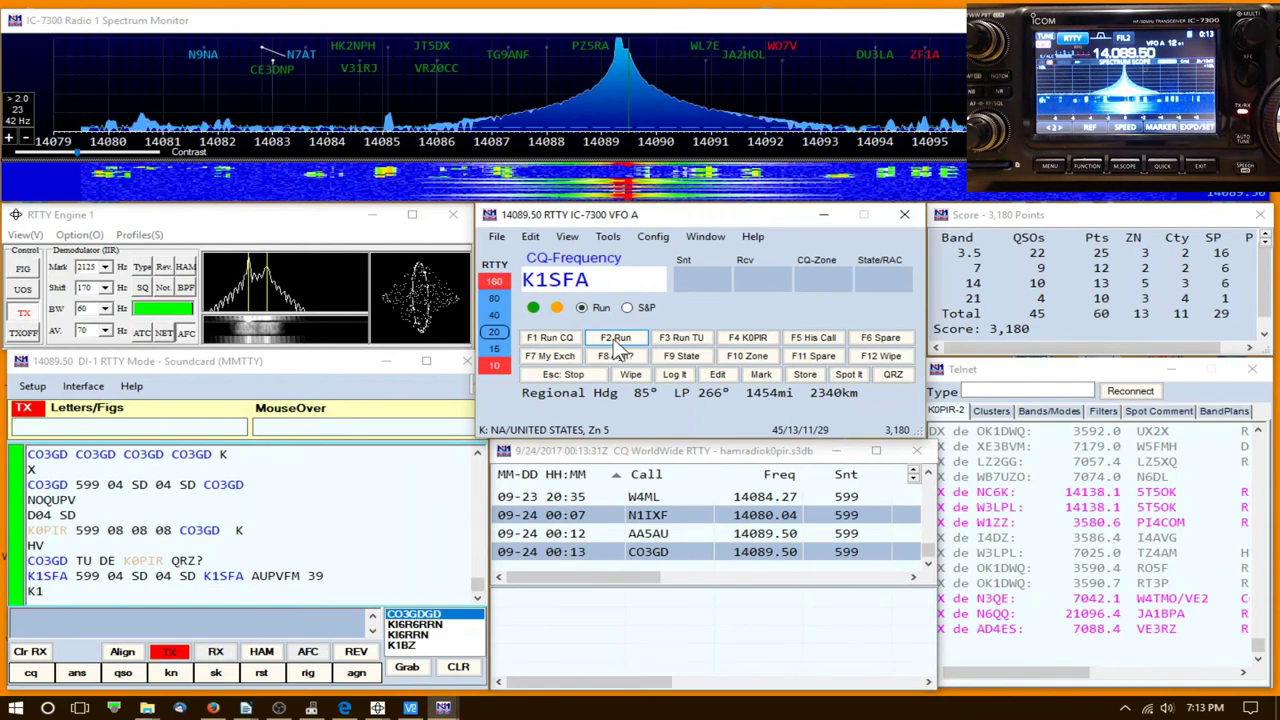